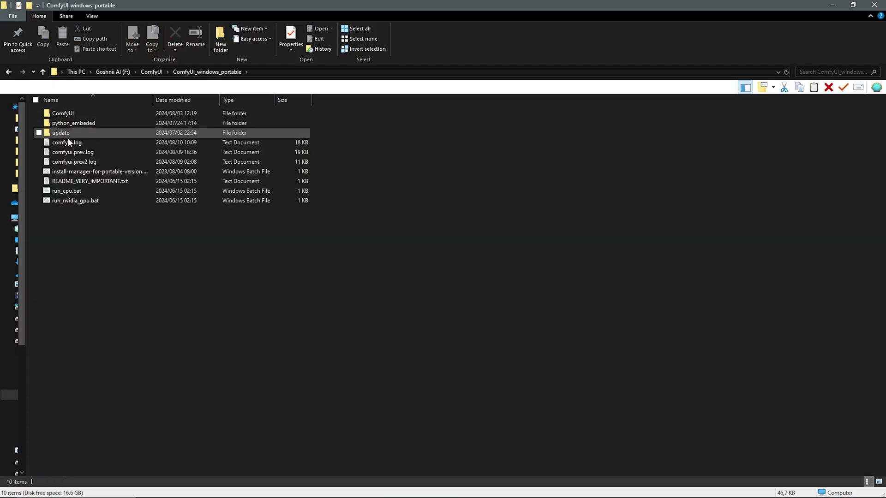
Step: Add a Load Checkpoint node from the loaders category to the empty canvas
right_click(66, 200)
click(89, 174)
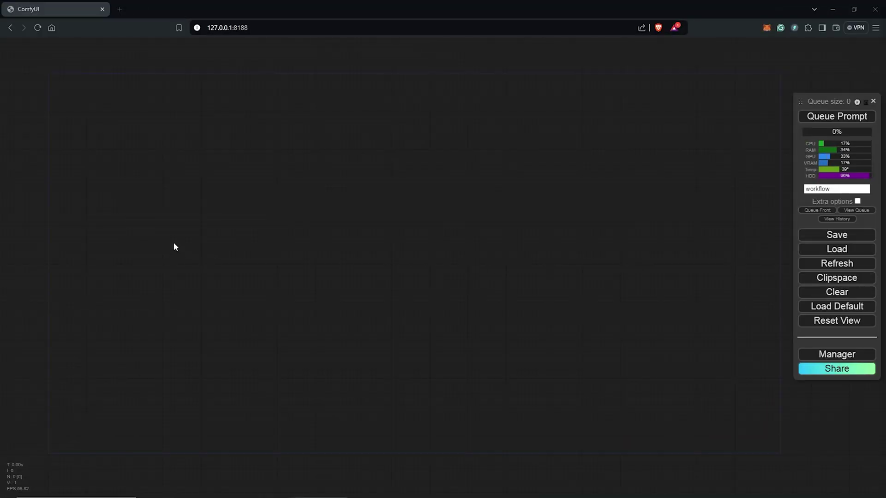
right_click(83, 178)
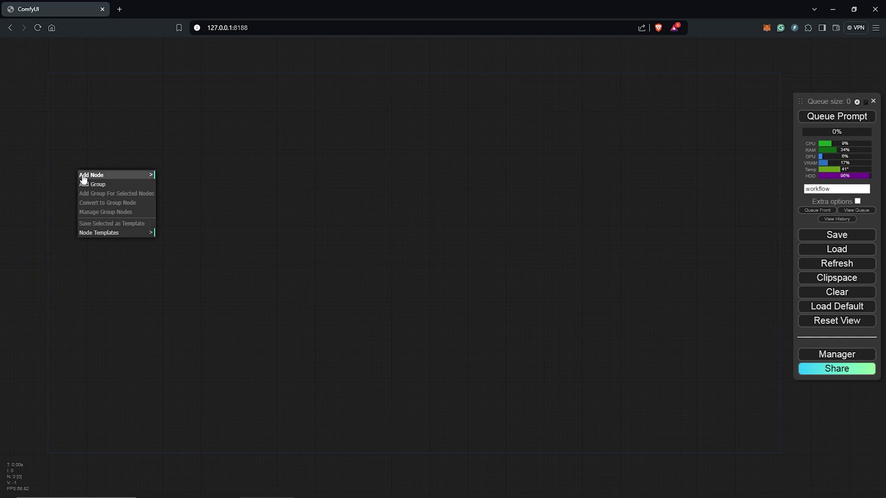
click(84, 176)
click(210, 225)
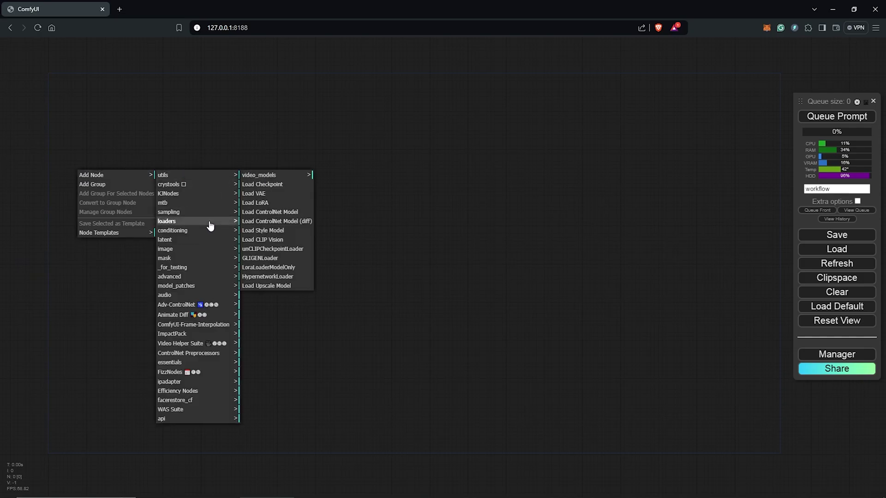
click(262, 184)
scroll(158, 215, up, 6)
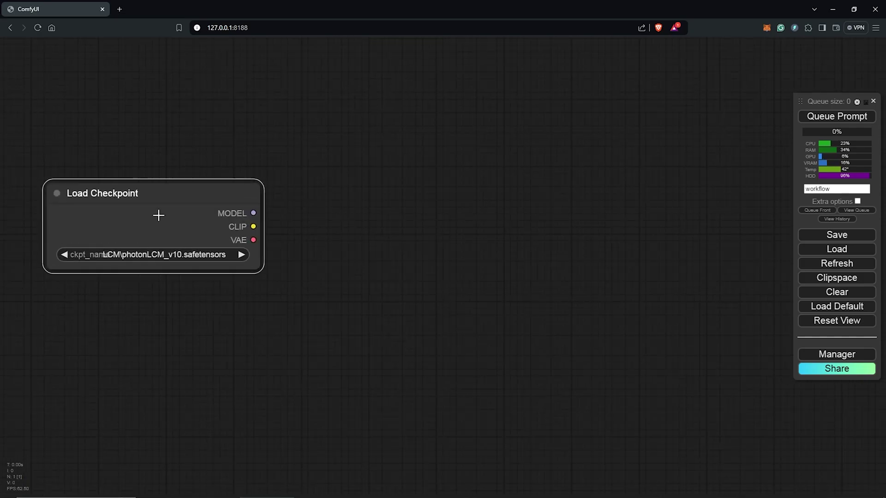
click(328, 203)
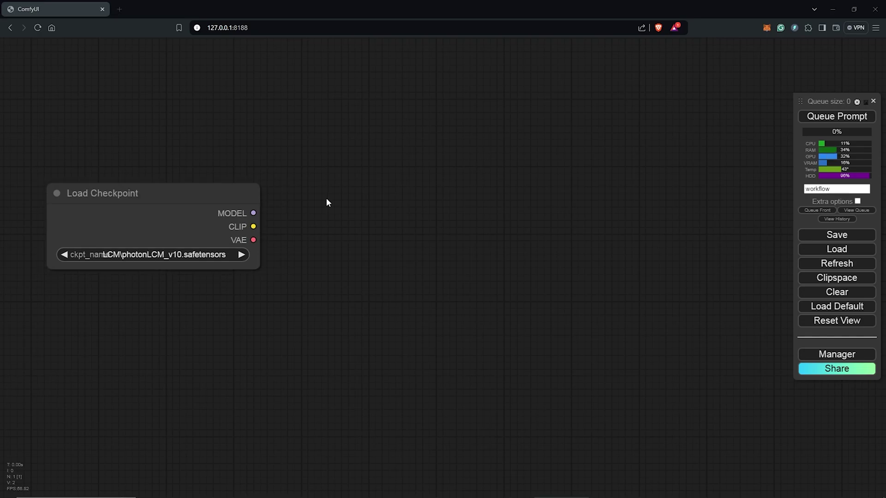
Step: Add a CLIP Text Encode (Prompt) node beside the Load Checkpoint node and colour it green
right_click(340, 203)
click(343, 200)
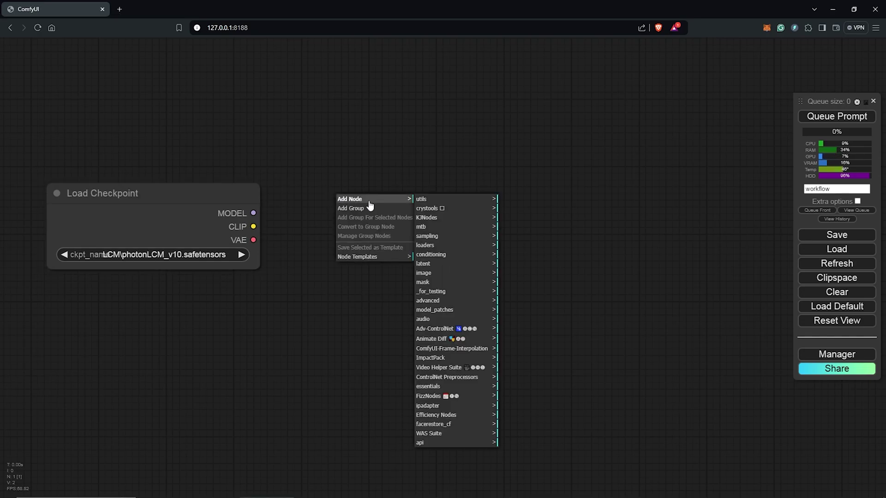
click(458, 260)
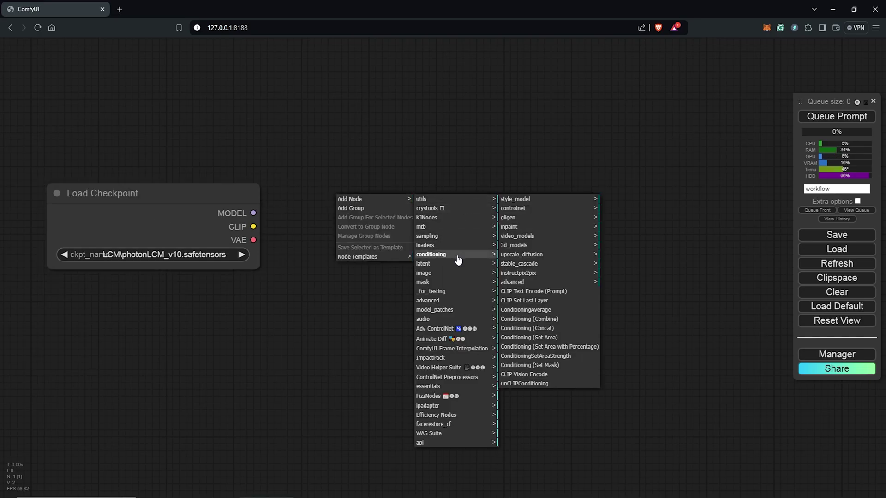
click(565, 292)
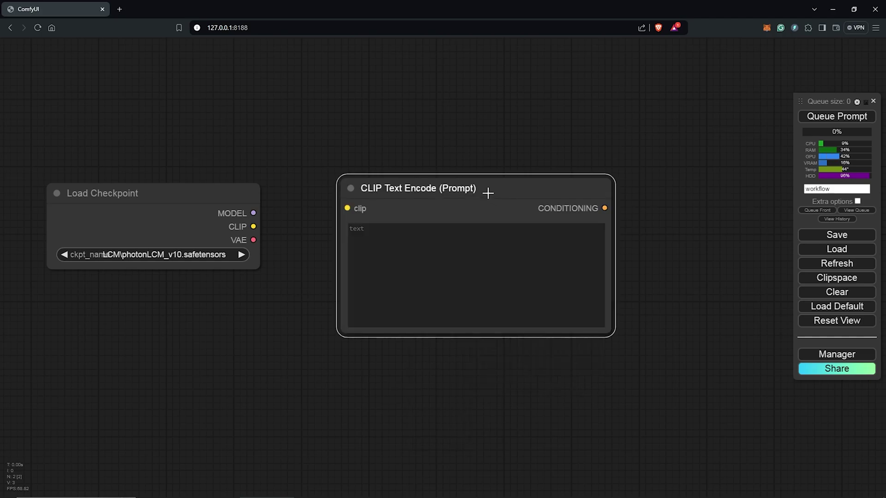
right_click(487, 186)
click(522, 312)
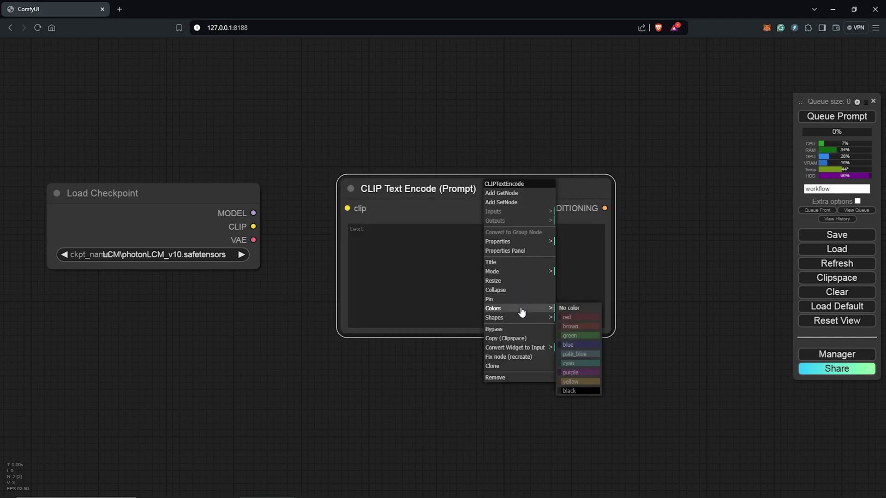
click(591, 342)
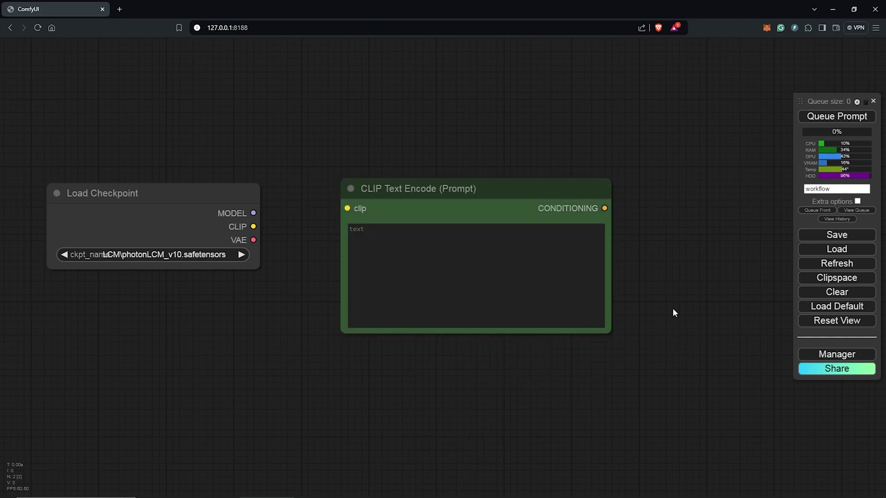
Step: Add a KSampler node from the sampling category beyond the CLIP Text Encode node
scroll(670, 298, down, 2)
drag(671, 291, 491, 232)
scroll(525, 185, down, 2)
right_click(522, 172)
click(537, 173)
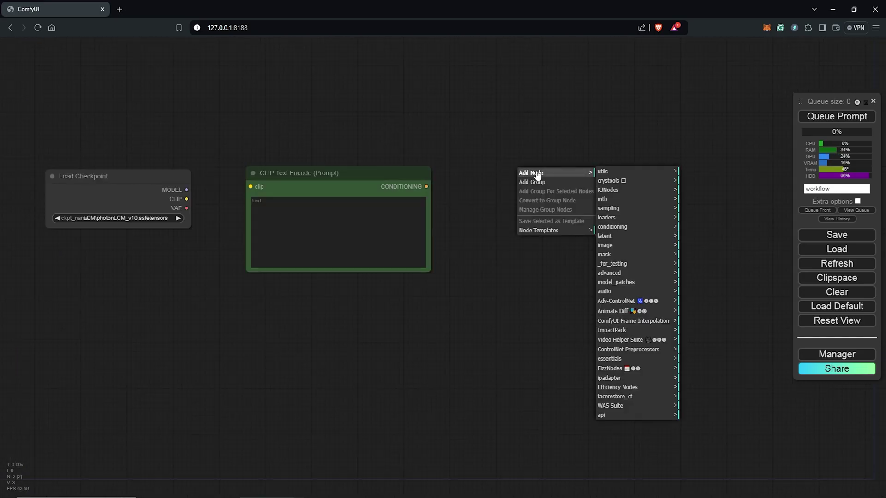
click(649, 209)
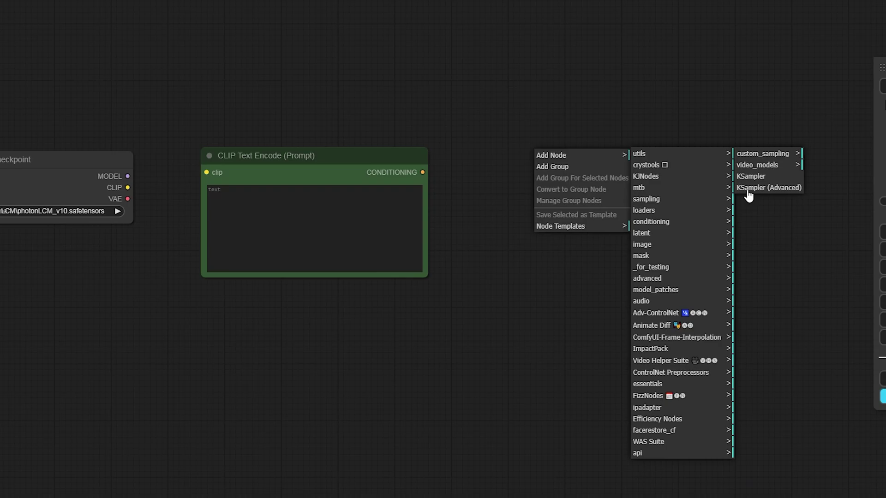
click(757, 178)
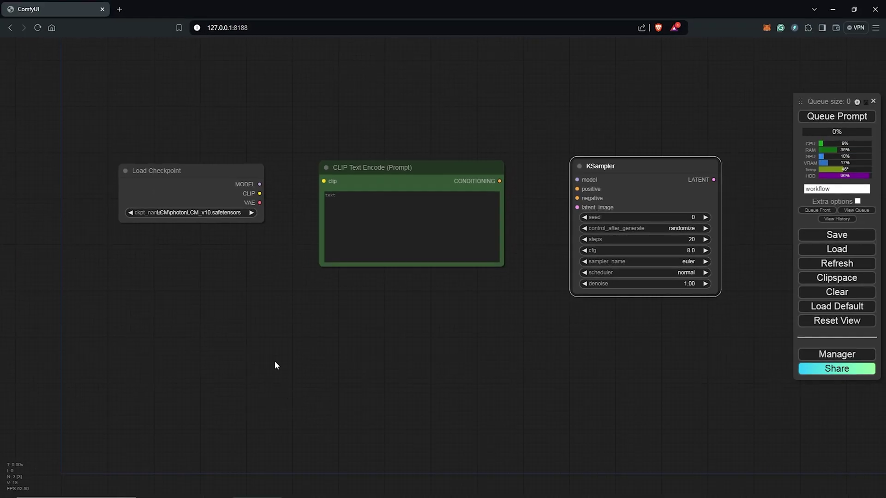
Step: Add an Empty Latent Image node from the latent category below the green prompt node
right_click(284, 283)
click(295, 283)
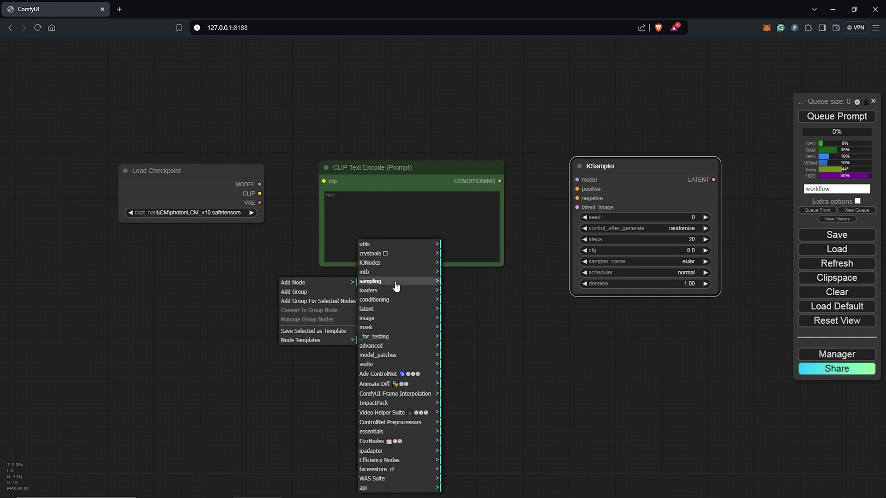
click(396, 310)
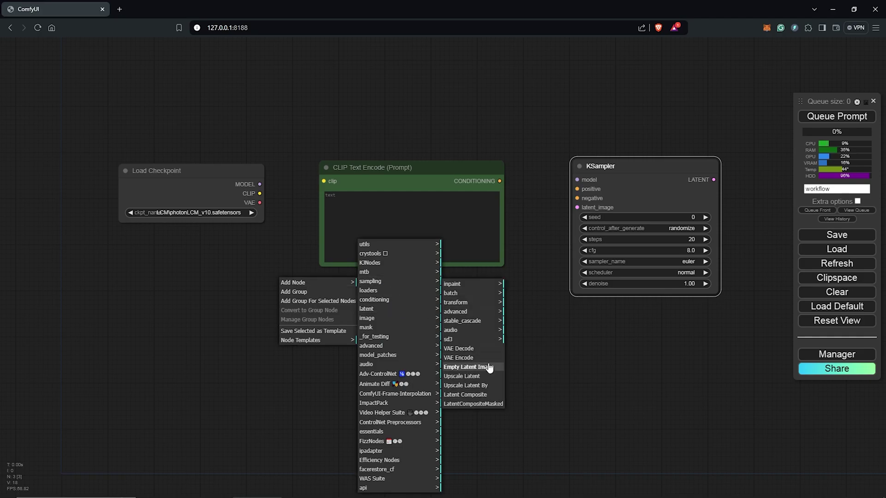
click(475, 368)
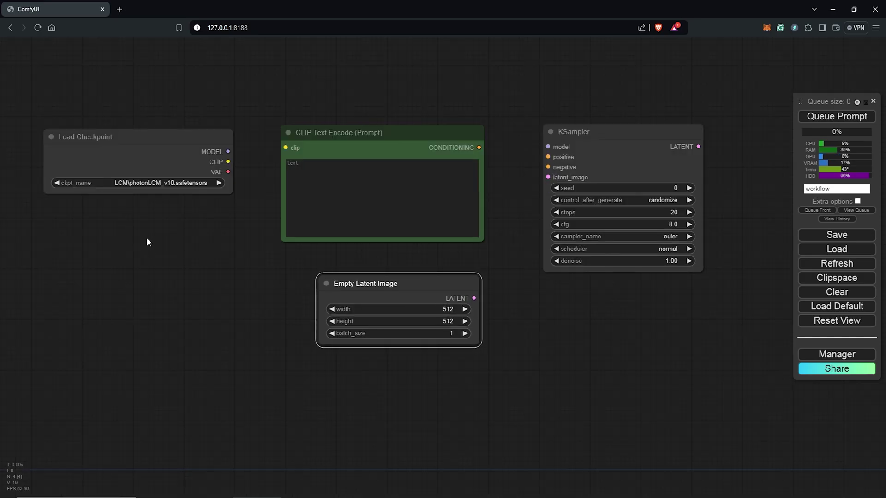
drag(145, 237, 242, 265)
scroll(242, 252, up, 2)
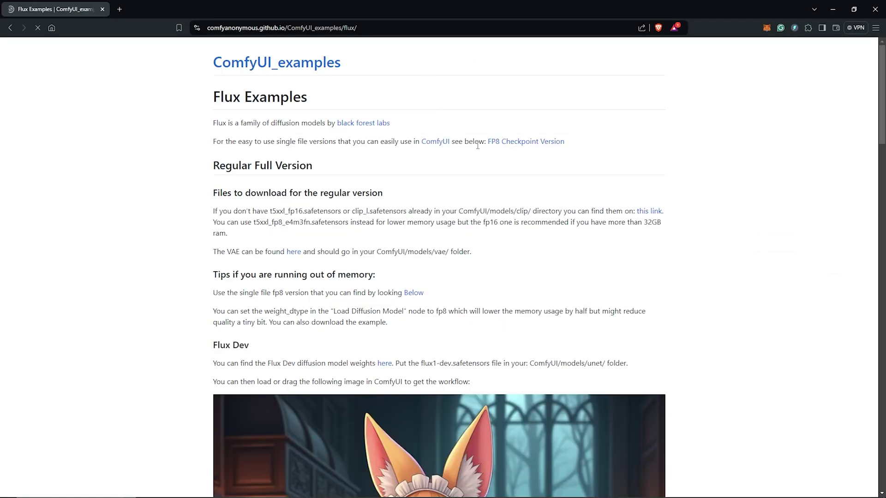
Step: Open the Flux Dev checkpoint link from the FP8 Checkpoint version section in a new browser tab and check the remote file's size
scroll(833, 234, down, 20)
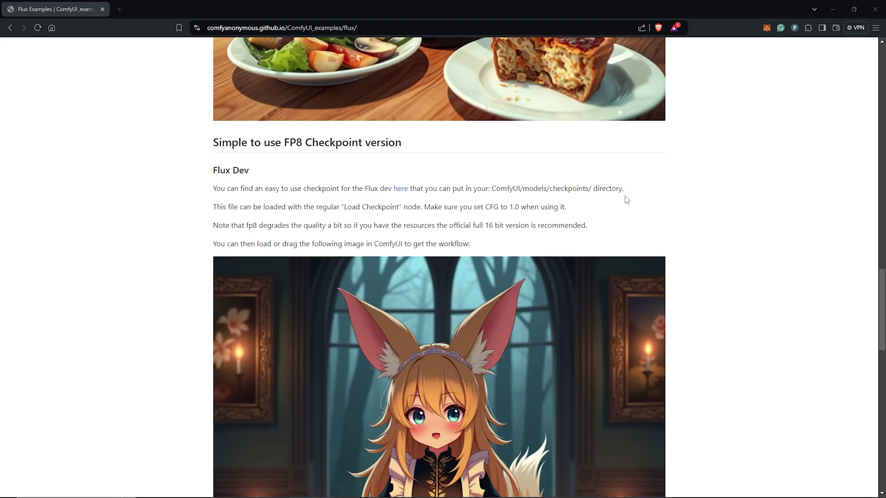
drag(625, 193, 562, 193)
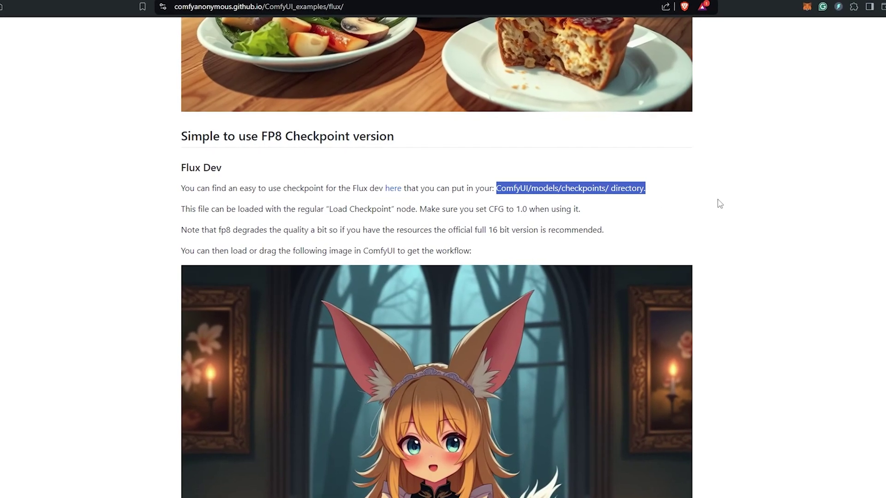
click(702, 205)
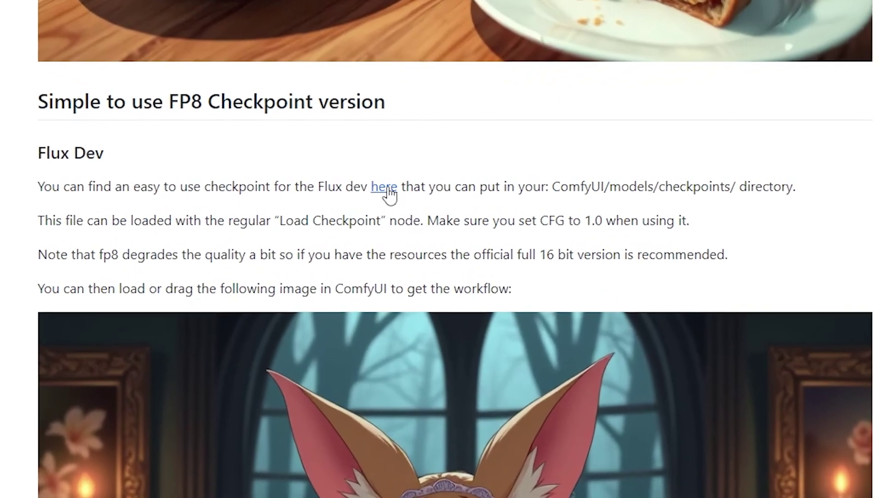
right_click(396, 192)
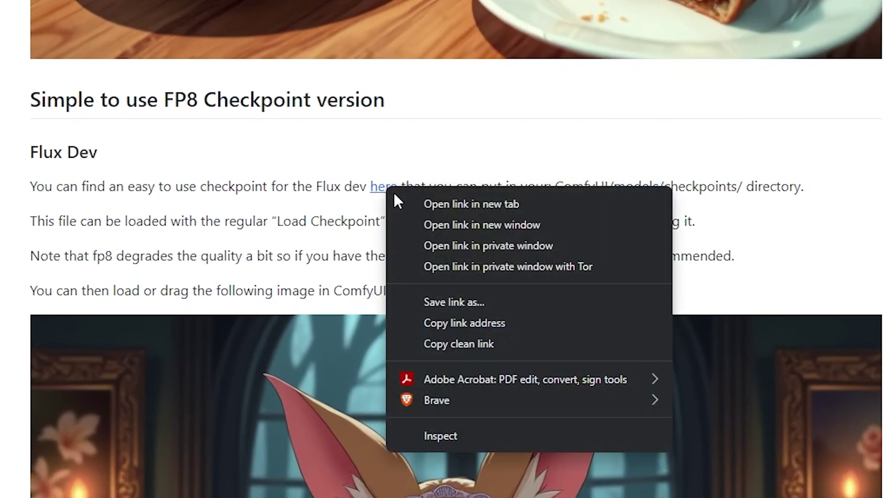
click(406, 199)
click(166, 5)
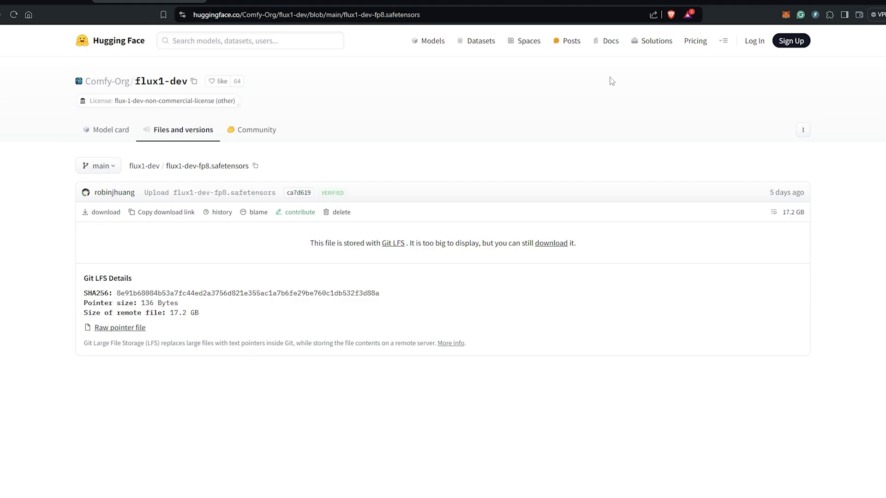
drag(170, 312, 201, 313)
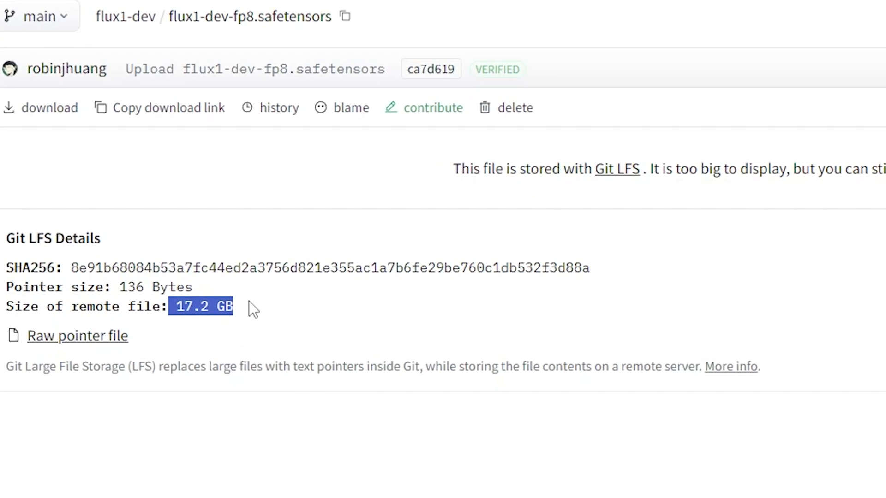
drag(168, 7, 239, 10)
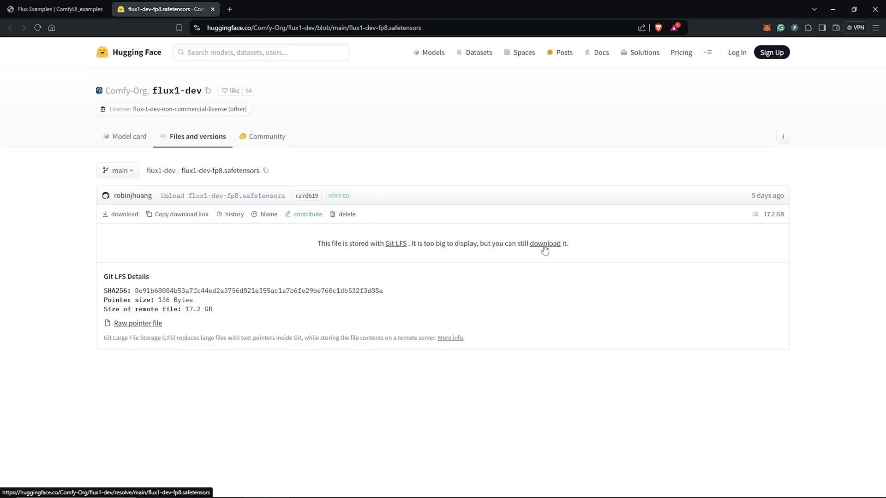
Step: Download flux1-dev-fp8.safetensors, choosing the ComfyUI/models/checkpoints folder as its save location
click(542, 246)
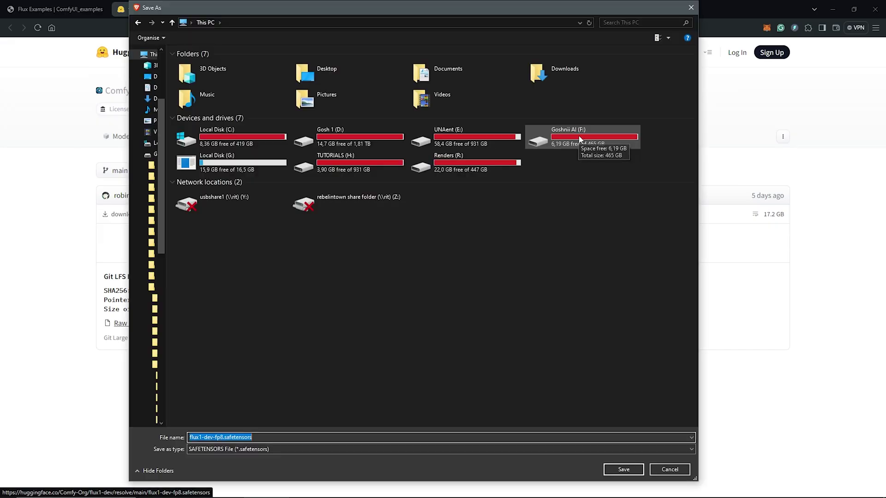
double_click(580, 138)
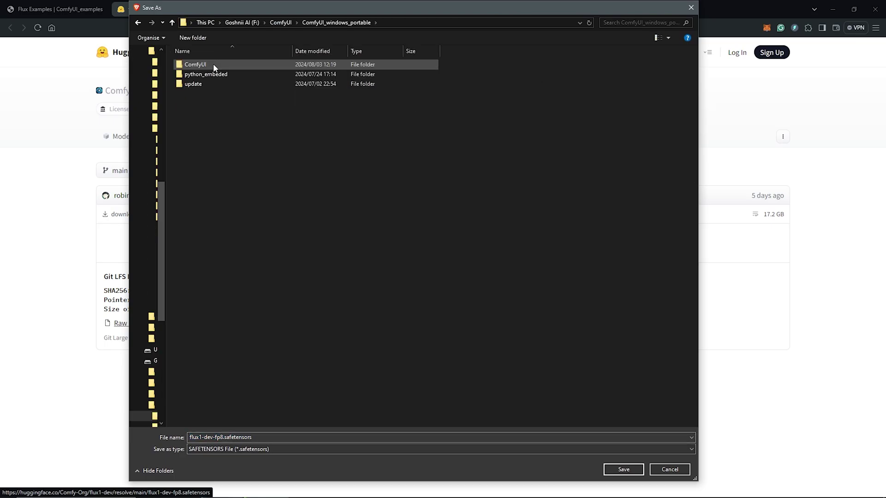
double_click(214, 65)
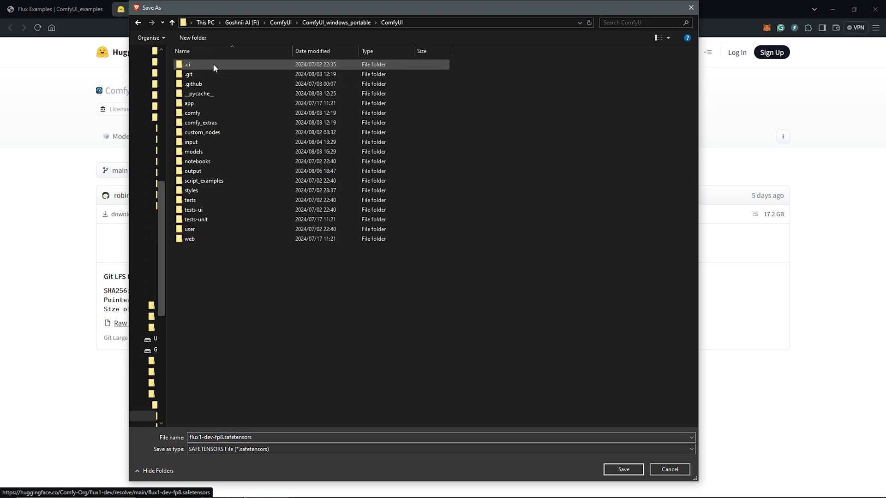
double_click(194, 151)
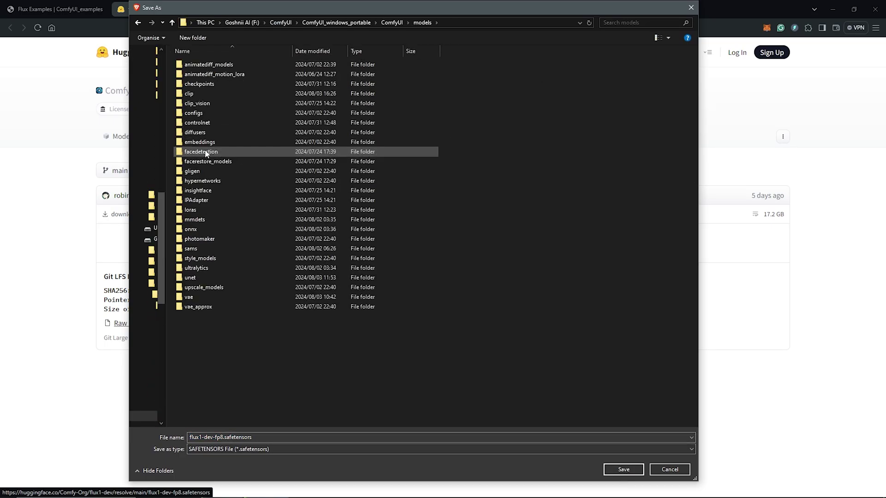
double_click(199, 84)
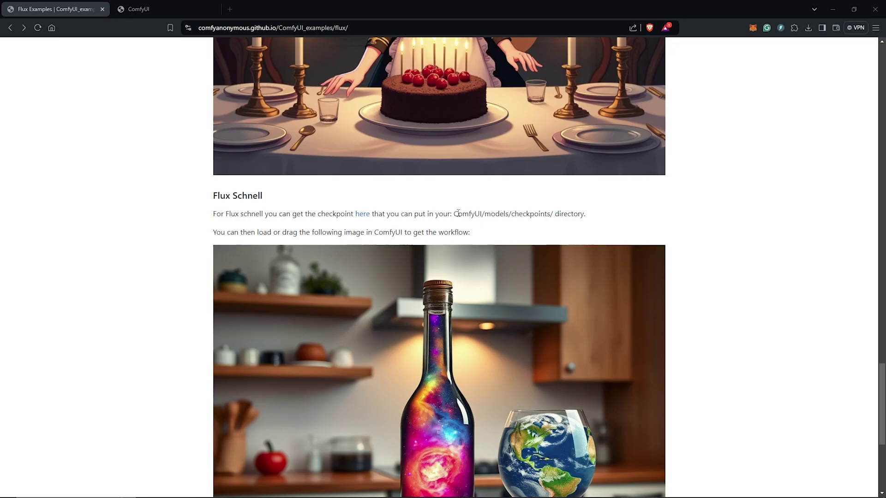
Step: Look up the Flux Schnell checkpoint's target directory and check the checkpoints folder for the Flux Dev and Schnell FP8 files
drag(456, 214, 587, 213)
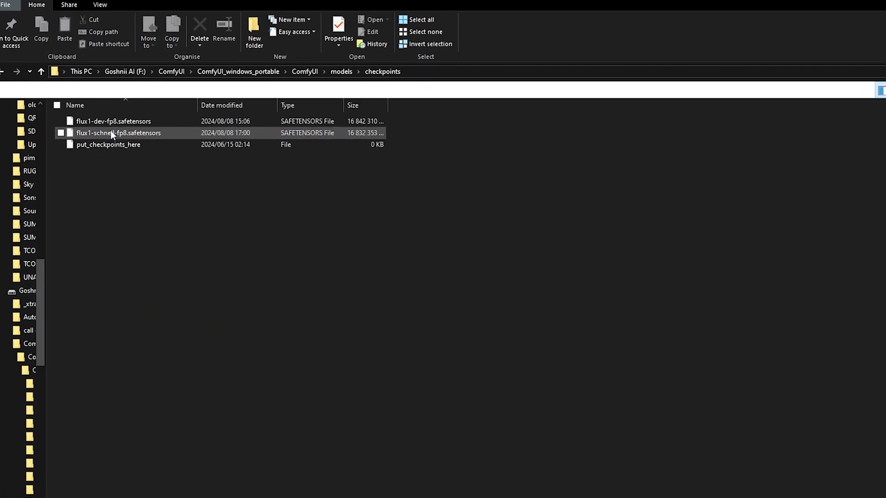
click(156, 117)
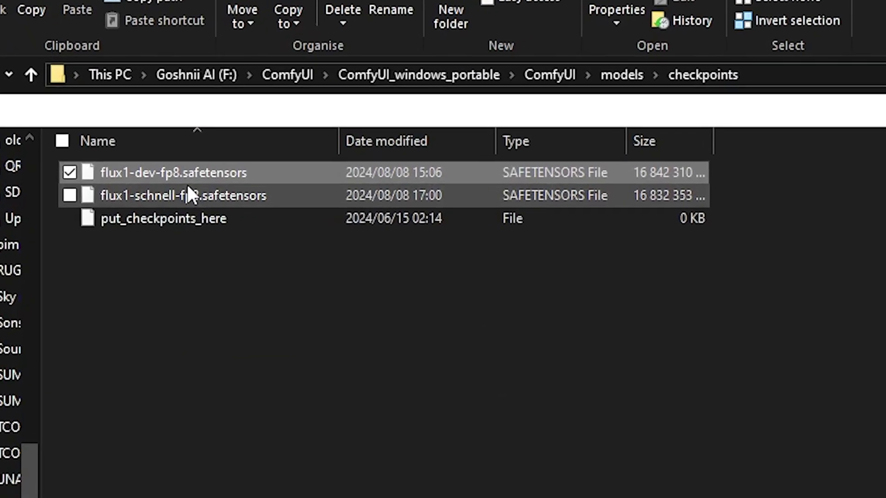
ctrl+click(188, 187)
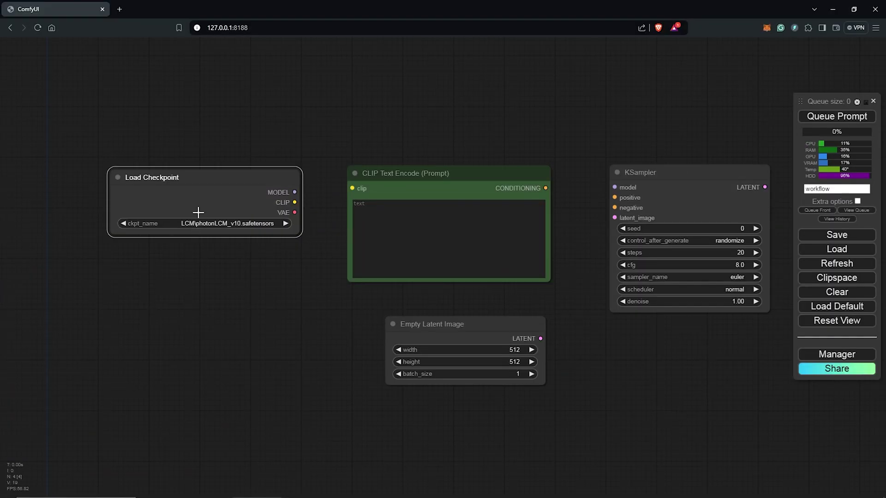
Step: Set the Load Checkpoint node's model to flux1-dev-fp8.safetensors
scroll(198, 217, up, 6)
click(253, 236)
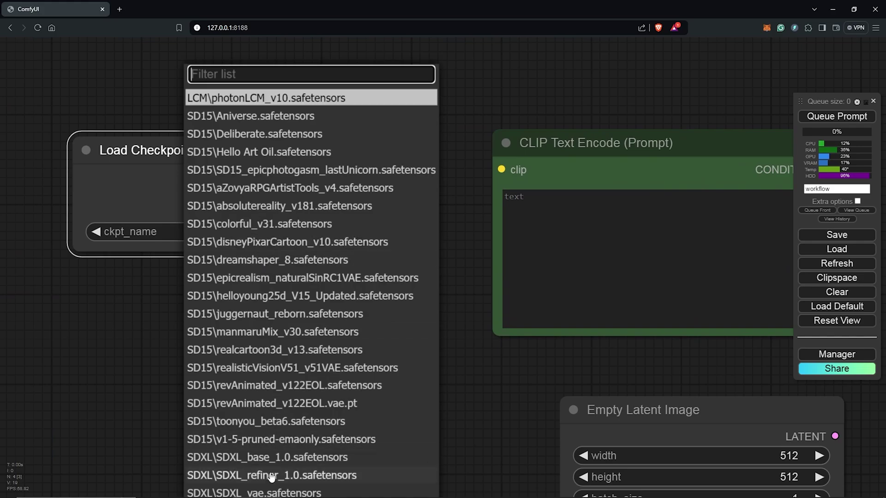
scroll(269, 461, down, 3)
scroll(269, 455, down, 4)
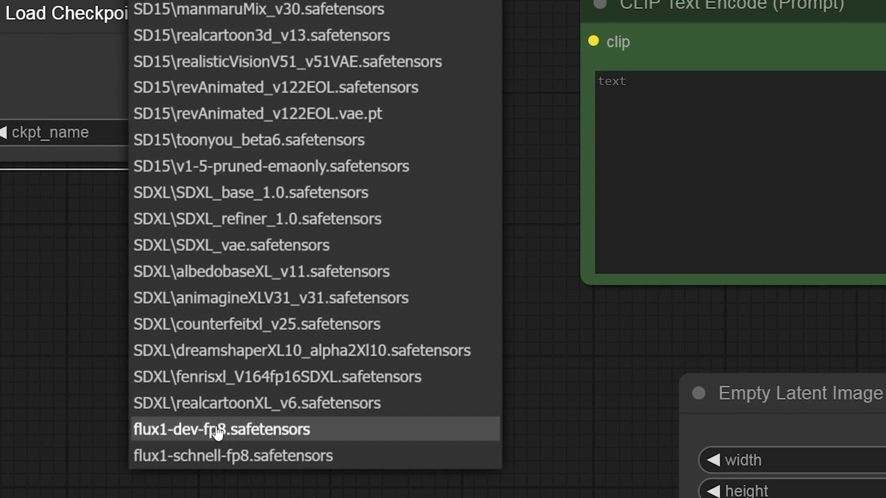
click(220, 432)
click(336, 338)
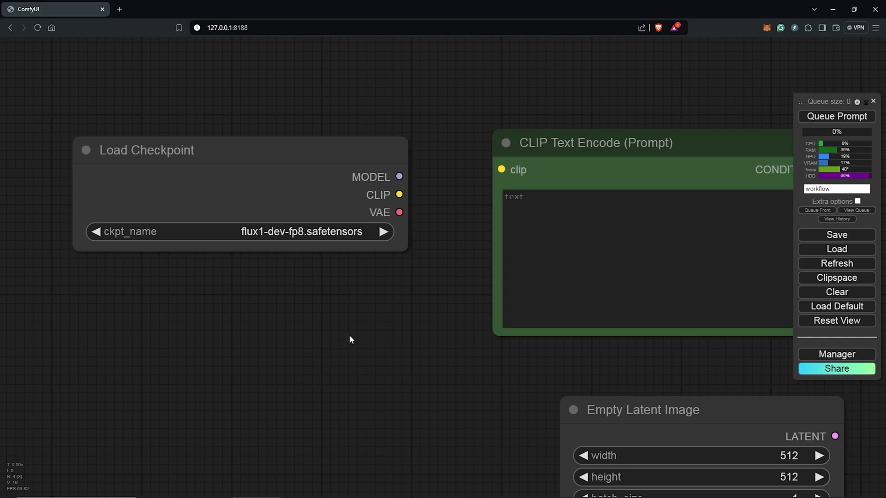
Step: Set both the width and the height of the Empty Latent Image node to 1024
scroll(354, 336, down, 4)
drag(359, 340, 276, 322)
scroll(202, 360, down, 2)
scroll(480, 415, up, 5)
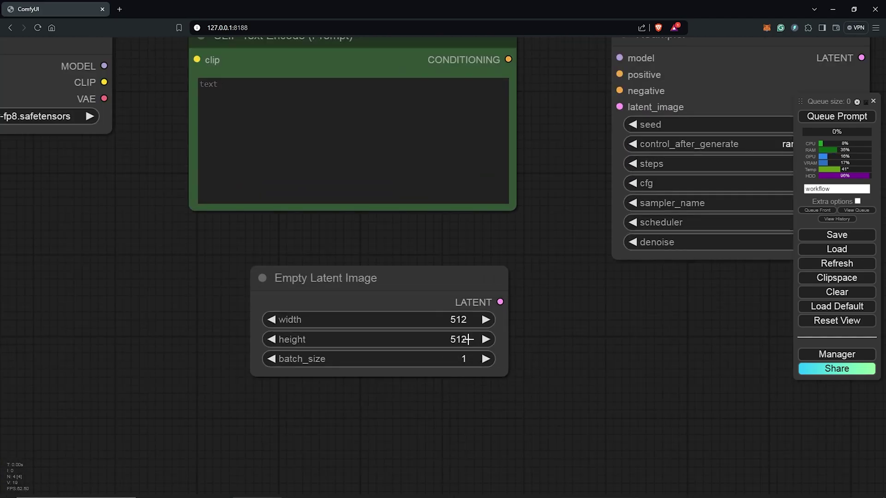
click(460, 321)
text(1024)
key(Return)
click(460, 340)
text(10)
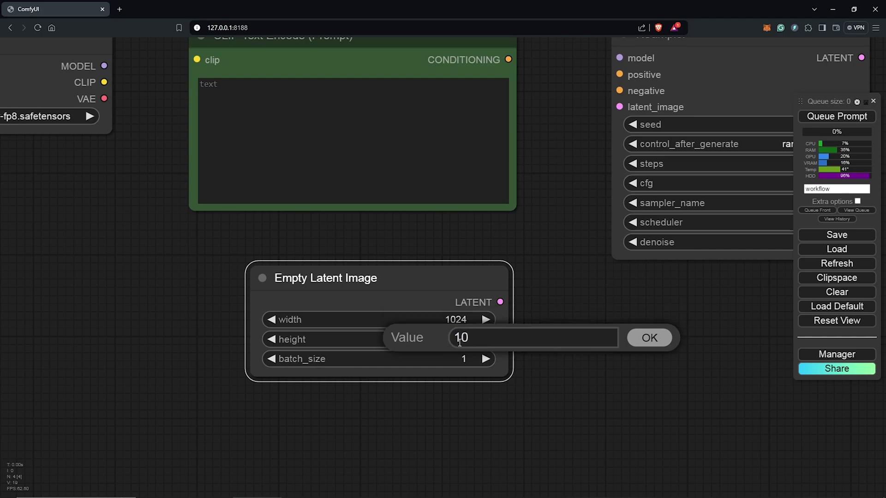
key(Return)
scroll(582, 355, down, 3)
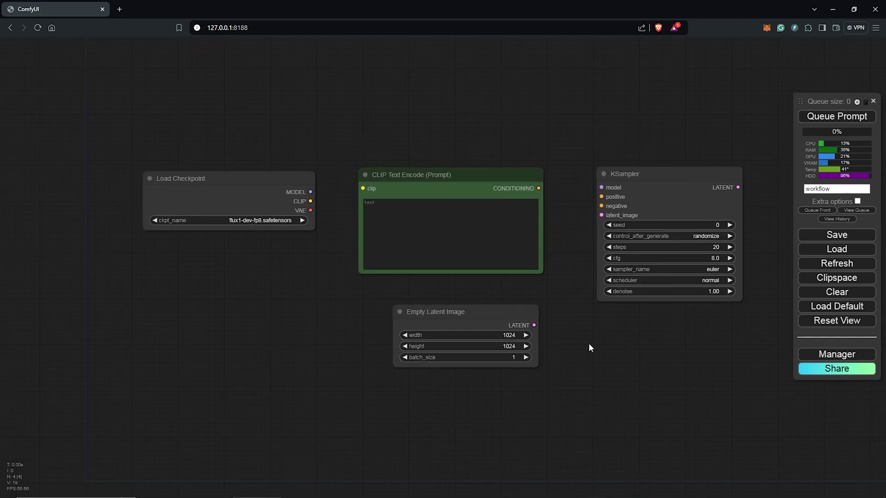
Step: Reposition the KSampler and route Load Checkpoint's MODEL output through a Reroute node into the KSampler's model input
drag(589, 344, 572, 344)
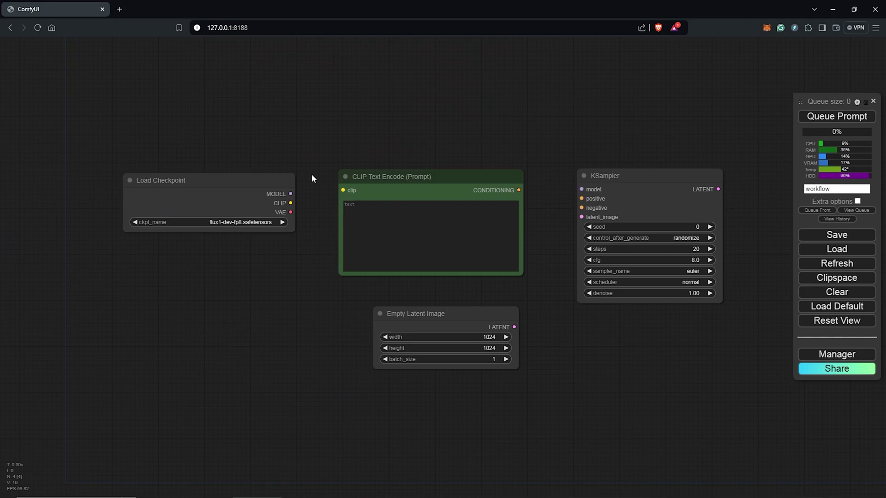
drag(650, 200, 634, 152)
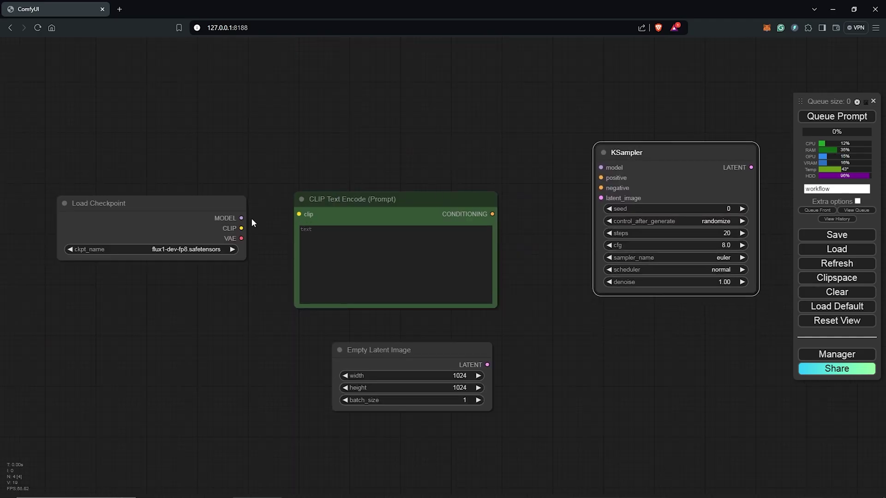
drag(241, 216, 257, 147)
click(291, 167)
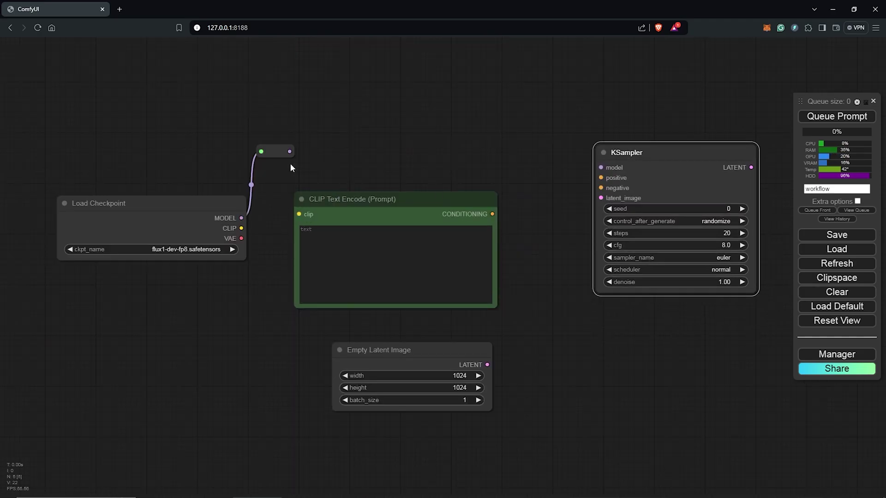
drag(593, 169, 636, 134)
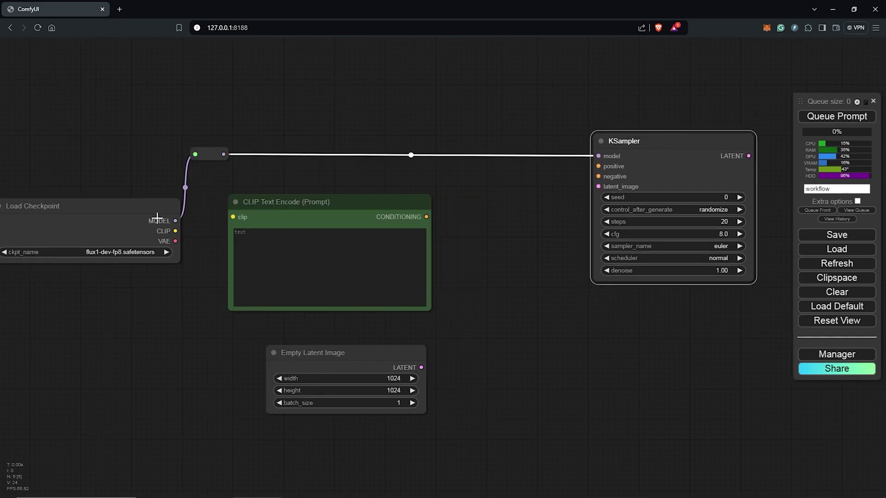
Step: Connect Load Checkpoint's CLIP output to the CLIP Text Encode node's clip input and adjust the spacing of the nodes
drag(231, 218, 233, 216)
drag(410, 202, 403, 201)
drag(639, 138, 640, 138)
Step: Add a FluxGuidance node and place it above the model link, between the CLIP Text Encode and KSampler nodes
double_click(419, 124)
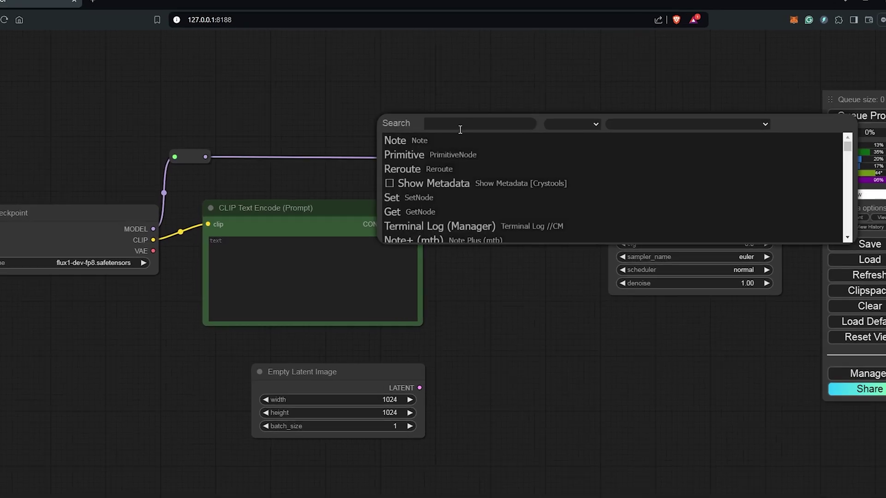
text(FLUX)
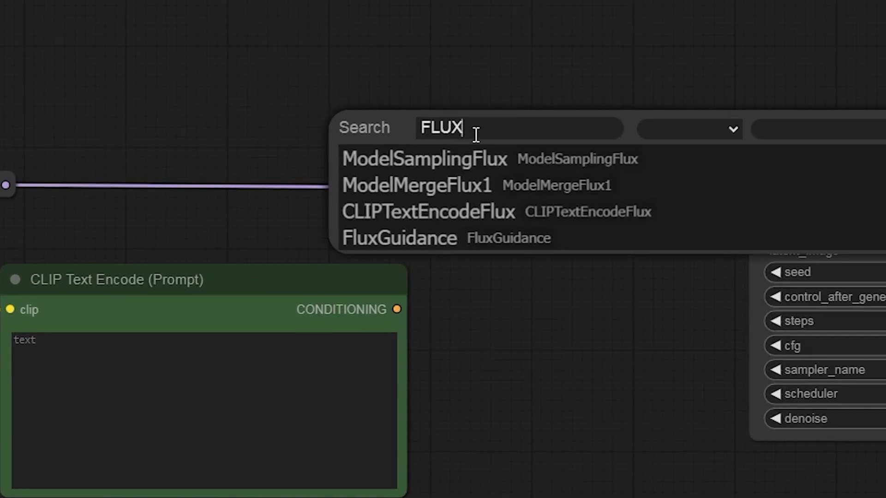
text(G)
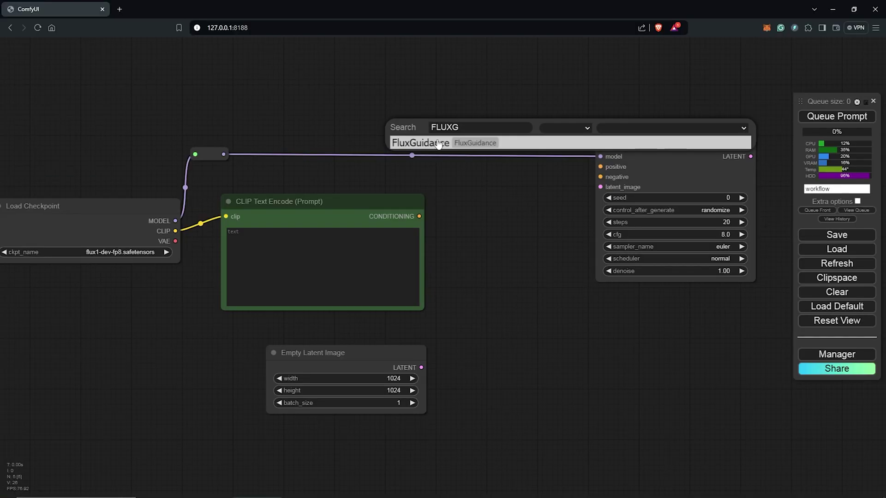
click(438, 144)
drag(501, 124, 483, 103)
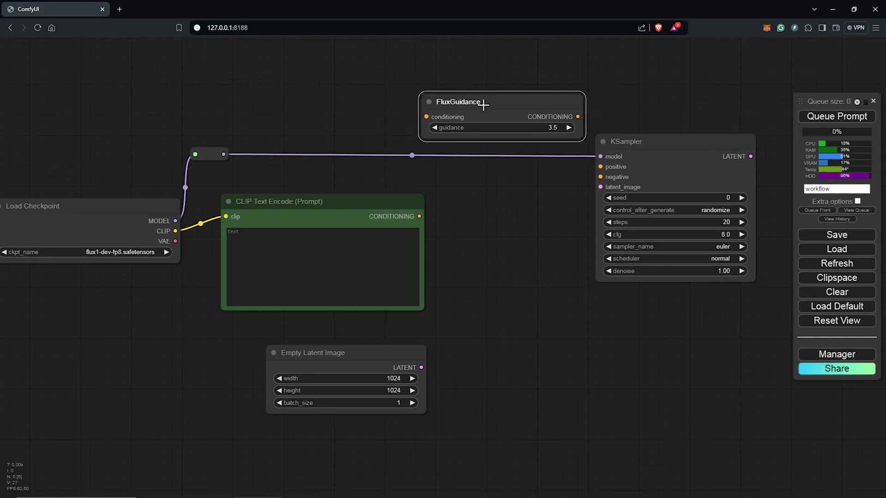
Step: Wire the CLIP Text Encode node's CONDITIONING output through FluxGuidance into the KSampler's positive input, shifting both nodes to make room
drag(639, 141, 663, 143)
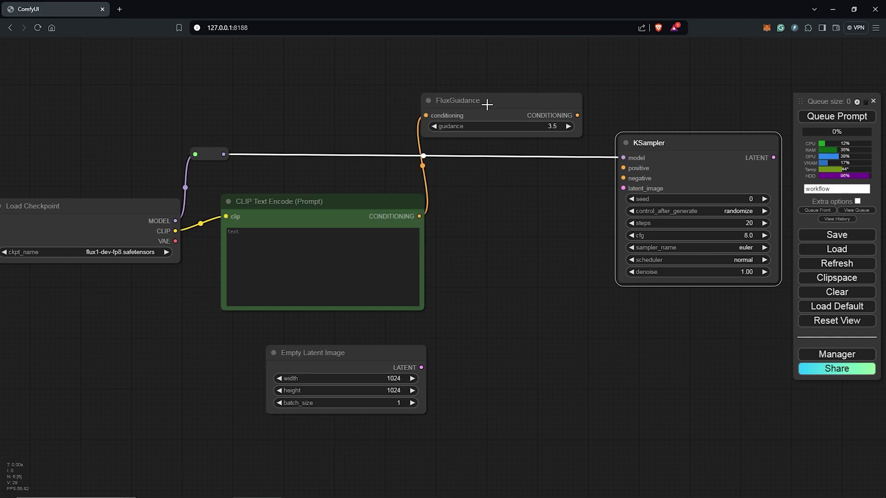
drag(486, 104, 501, 99)
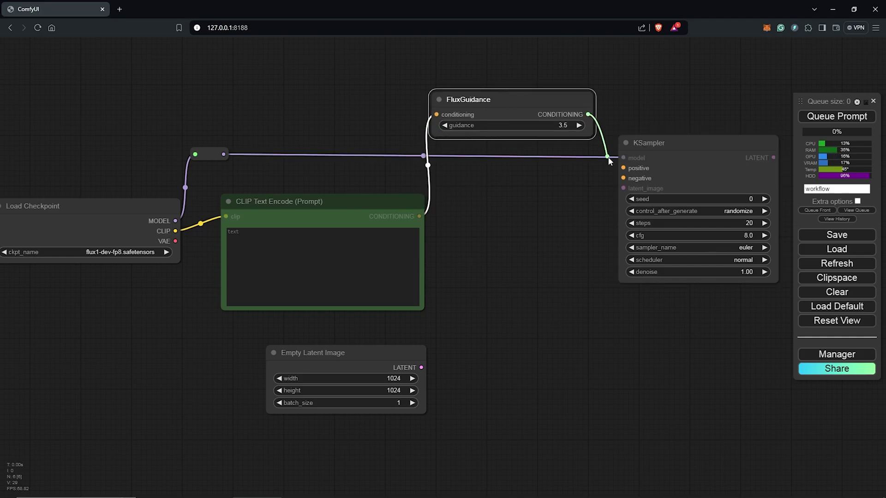
drag(670, 287, 588, 331)
Step: Check the Flux Dev FP8 note about the CFG value and set the KSampler's cfg to 1.0
scroll(607, 284, up, 7)
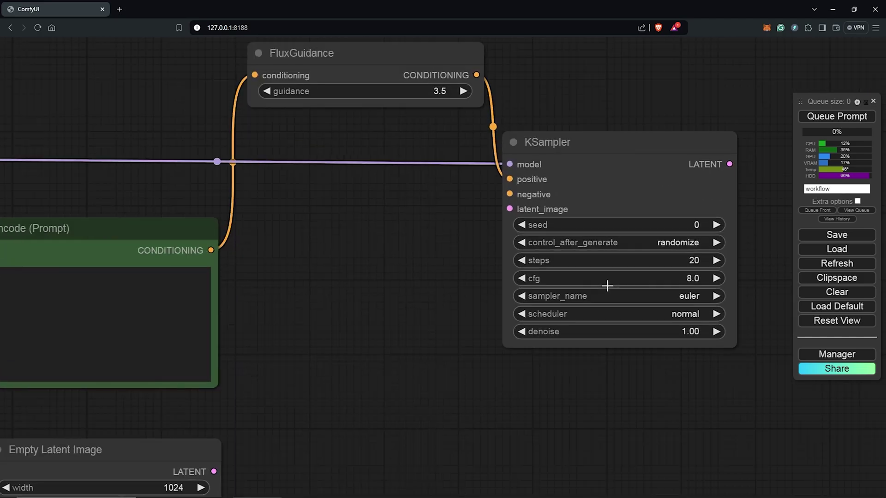
drag(439, 312, 307, 362)
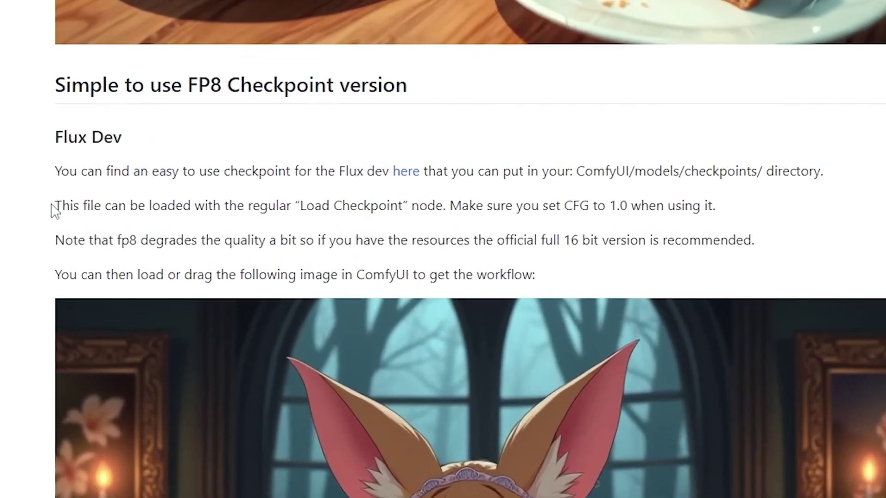
drag(131, 207, 764, 219)
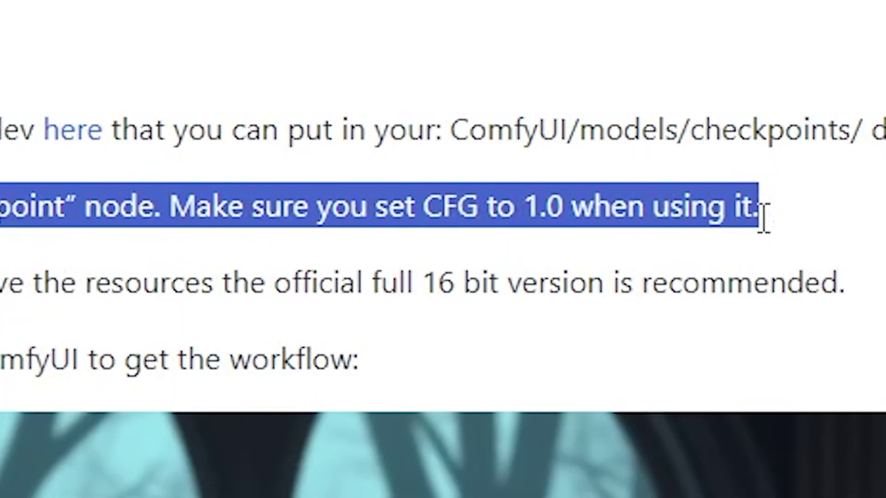
click(835, 215)
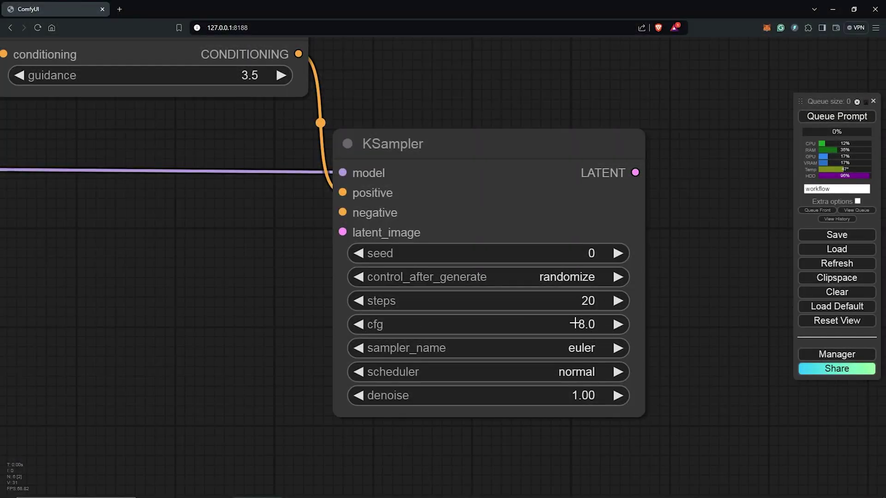
click(589, 326)
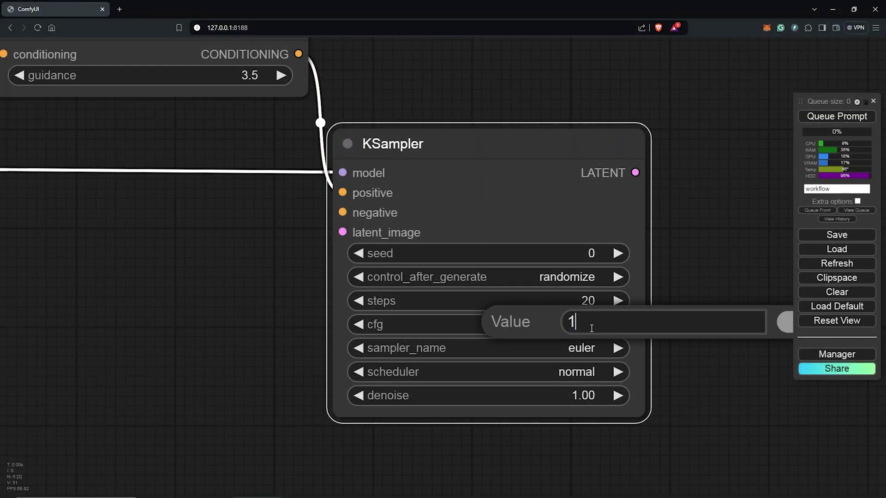
key(Return)
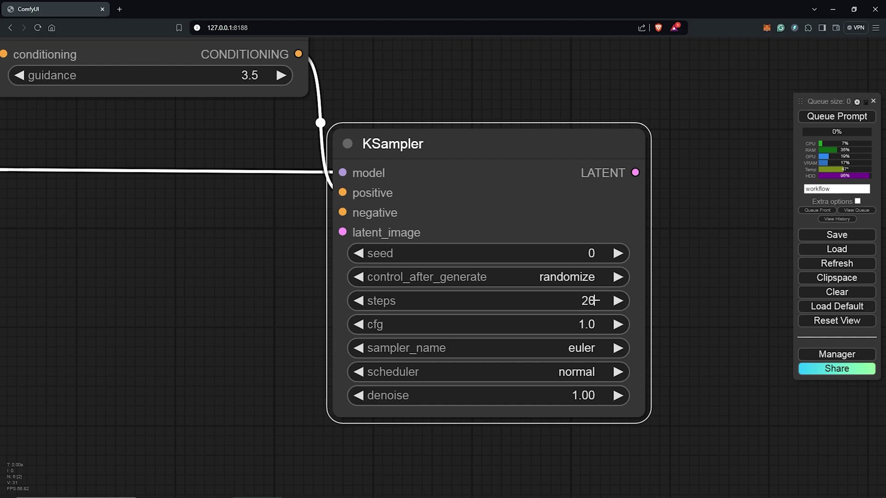
Step: Set the KSampler's seed to 50
click(593, 254)
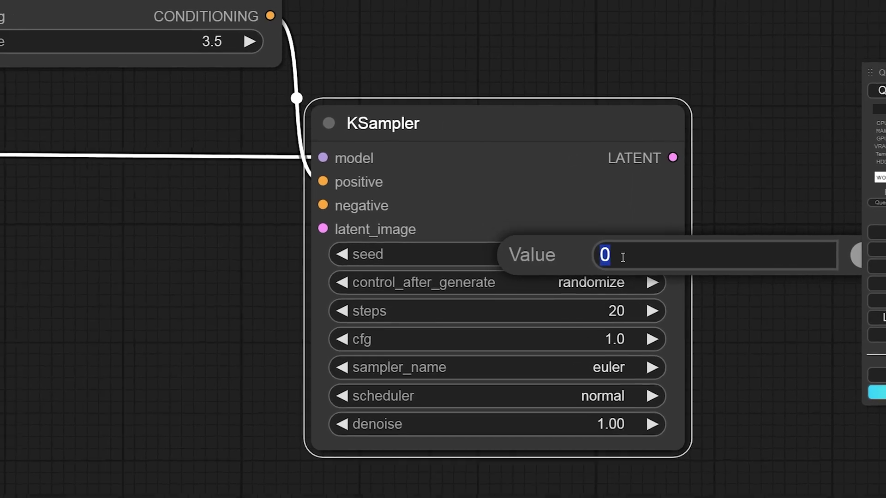
text(5)
key(Return)
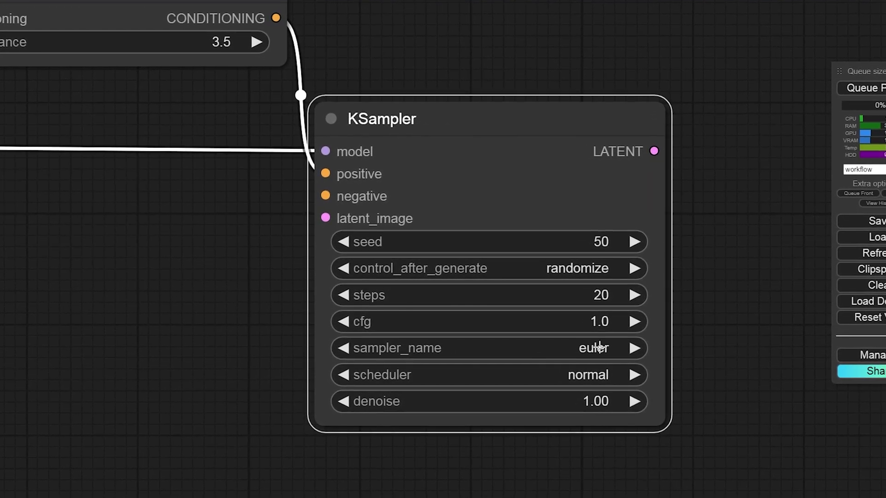
Step: Connect the Empty Latent Image node's LATENT output to the KSampler's latent_image input
scroll(265, 332, down, 5)
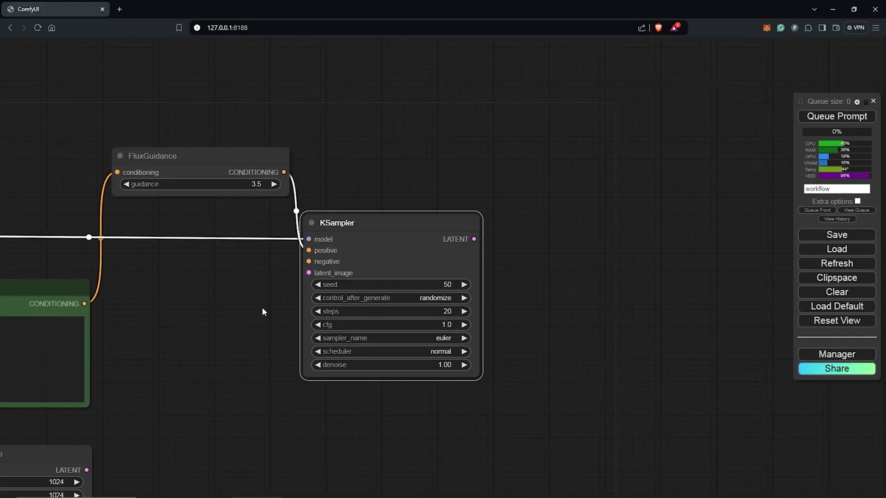
drag(262, 306, 489, 260)
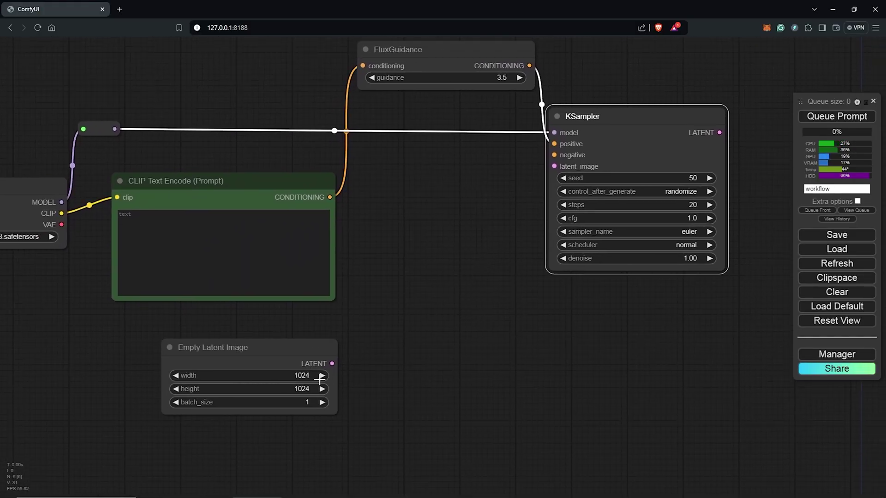
drag(303, 354, 554, 166)
Step: Add a VAE Decode node linked to the KSampler's LATENT output by searching for VAE
scroll(447, 277, down, 5)
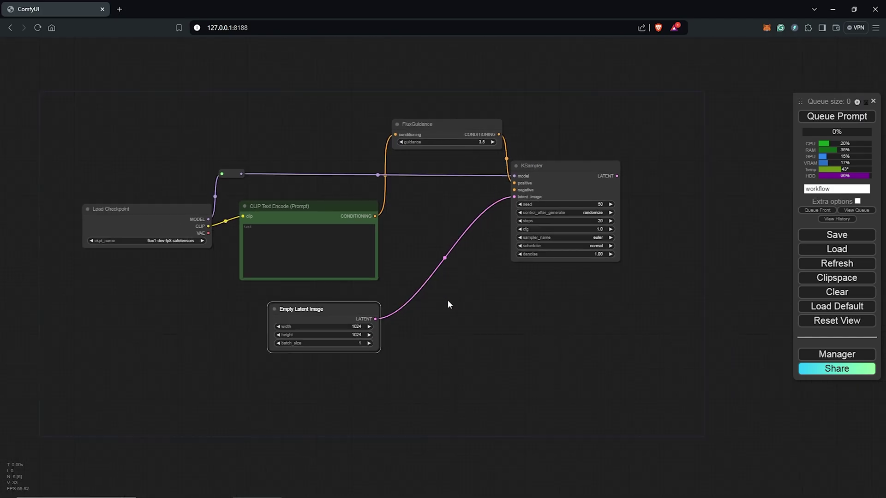
drag(447, 300, 477, 295)
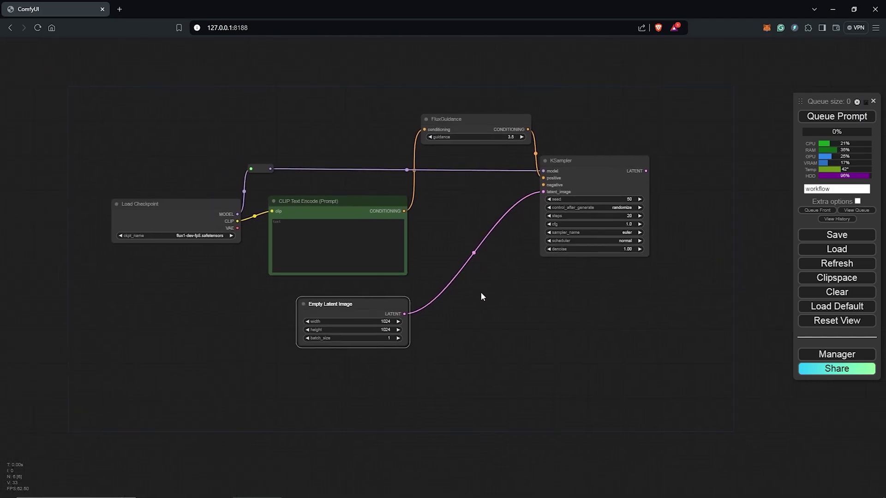
drag(482, 294, 369, 301)
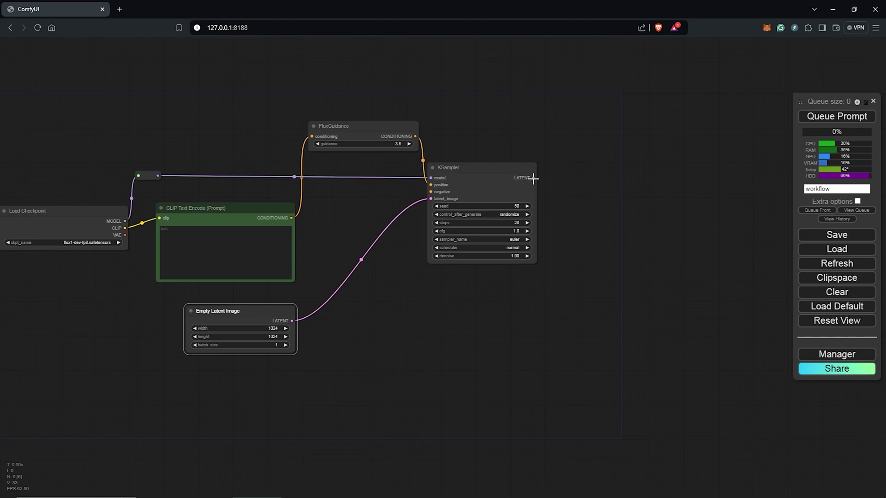
drag(534, 177, 579, 182)
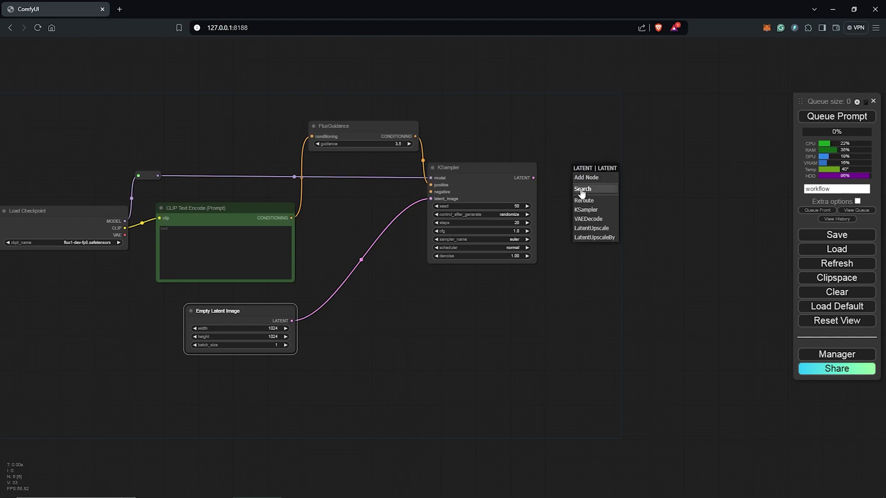
click(581, 190)
text(VAE)
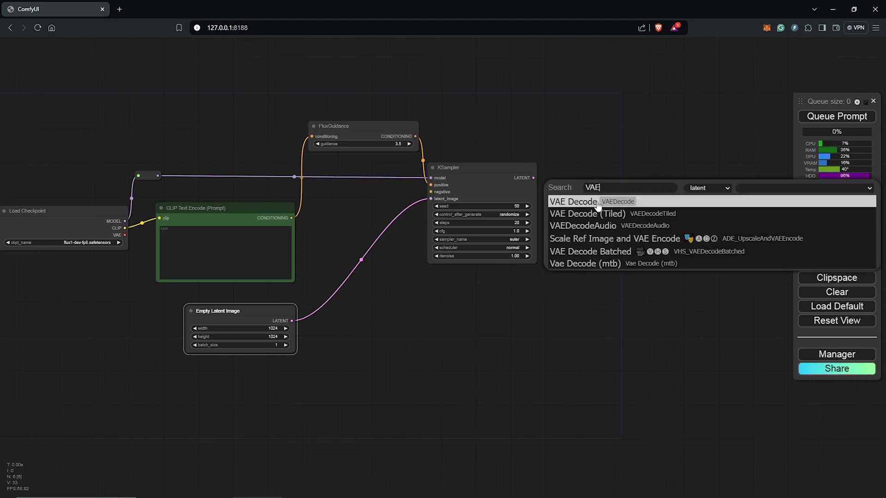
click(598, 204)
Step: Add a SaveImage node from VAE Decode's IMAGE output, enlarge it and place it directly below VAE Decode
drag(616, 184, 601, 226)
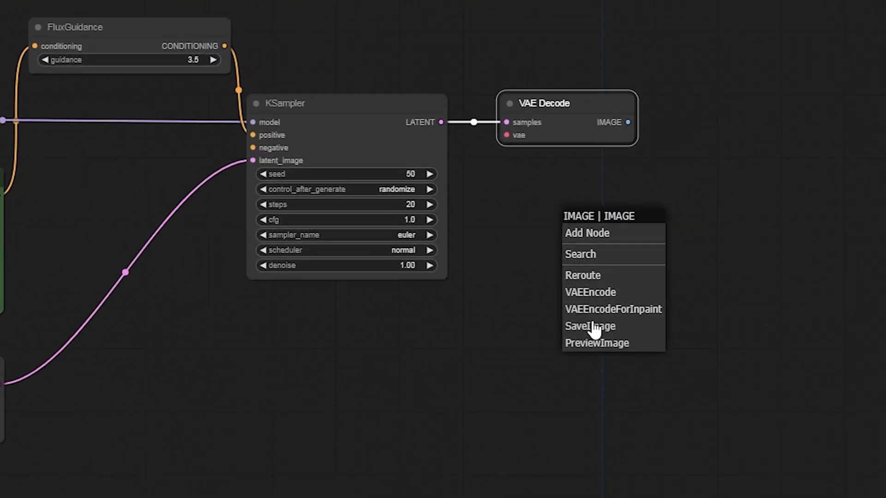
click(592, 327)
drag(770, 269, 786, 392)
drag(704, 235, 662, 204)
drag(744, 364, 772, 403)
drag(660, 203, 643, 204)
Step: Move the Empty Latent Image node up, closer beneath the CLIP Text Encode node
drag(500, 279, 524, 277)
drag(279, 310, 275, 295)
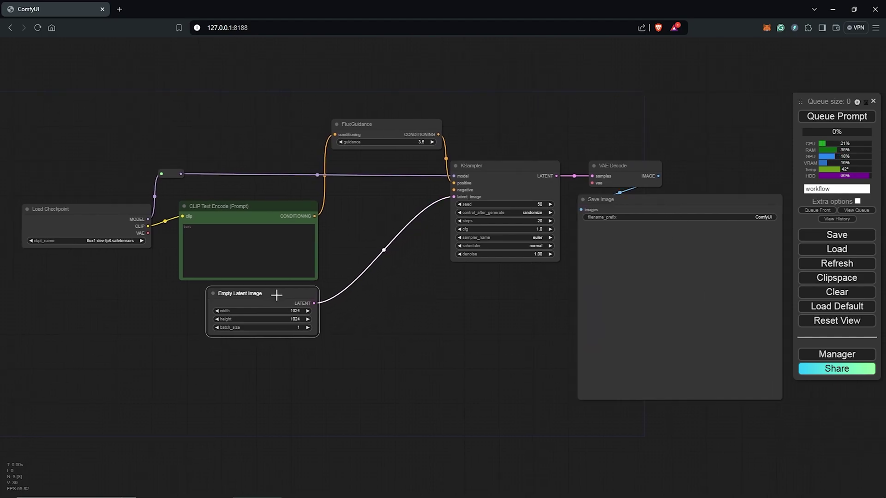
drag(374, 306, 403, 306)
scroll(419, 303, down, 1)
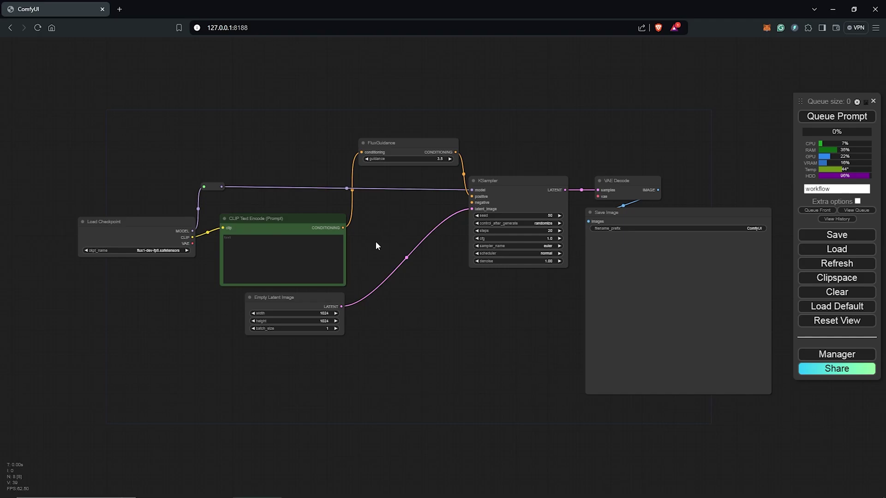
Step: Enter the prompt "A robot made of wood with a background of intricate machinery and steam pipes" in the CLIP Text Encode node
scroll(375, 241, up, 8)
drag(375, 241, 564, 240)
scroll(212, 225, up, 2)
scroll(212, 228, up, 2)
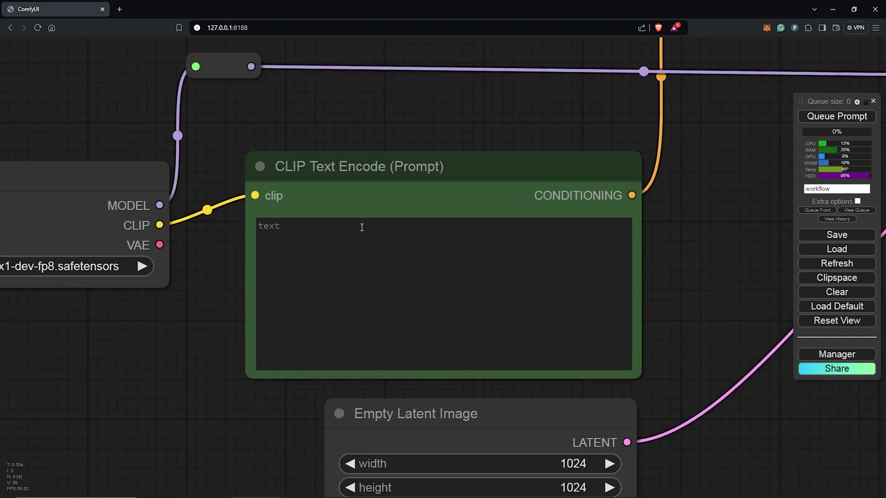
text(A robot)
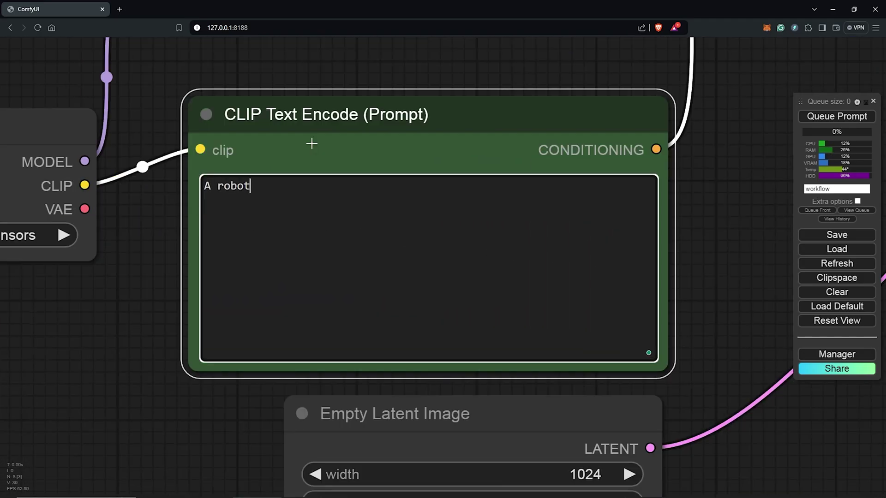
text( made of wood with a background of )
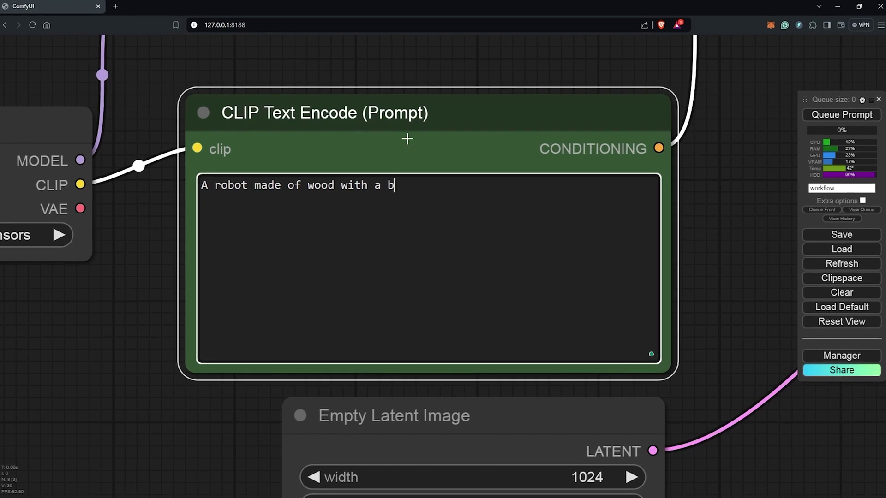
text(intricate machiner)
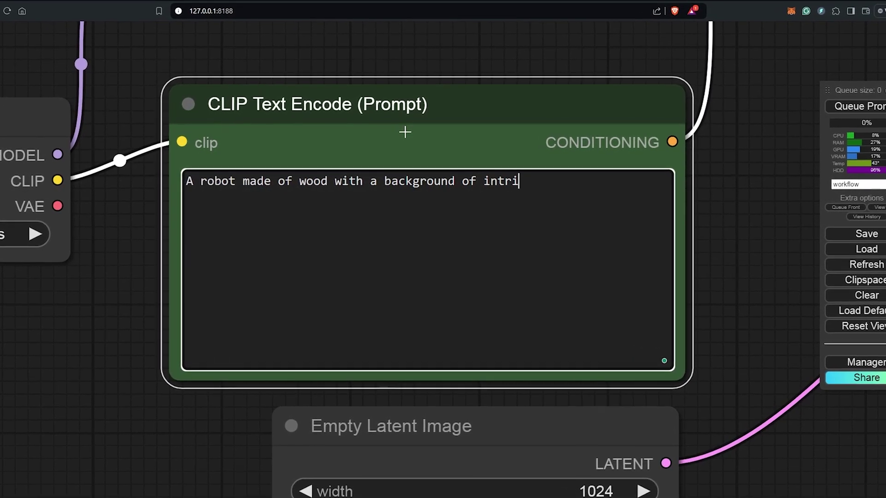
text(y and steam pipes)
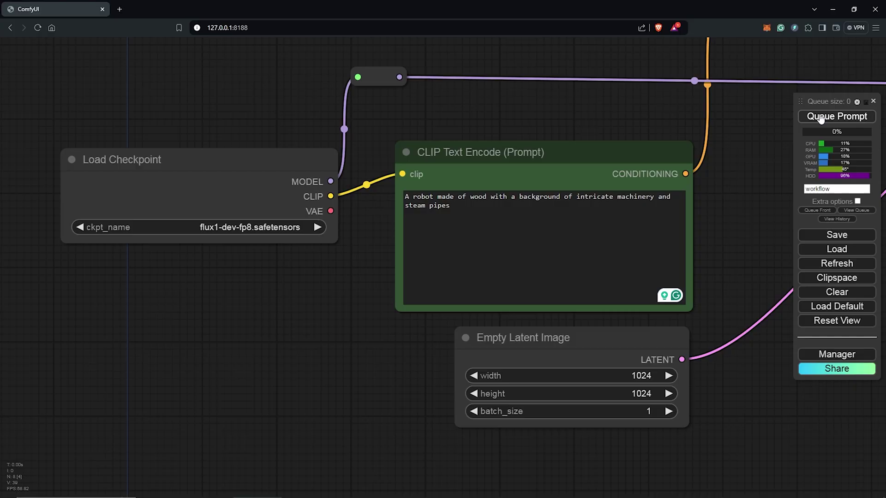
Step: Try to queue the prompt with the current workflow and dismiss the validation message
click(768, 119)
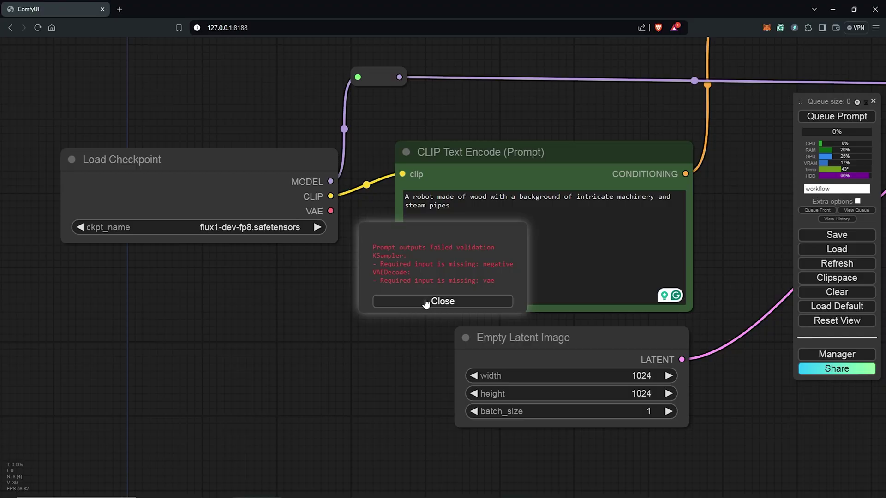
click(426, 304)
Step: Move the Empty Latent Image node down and place a copy of the CLIP Text Encode node directly beneath the original
scroll(394, 342, down, 5)
drag(326, 276, 325, 345)
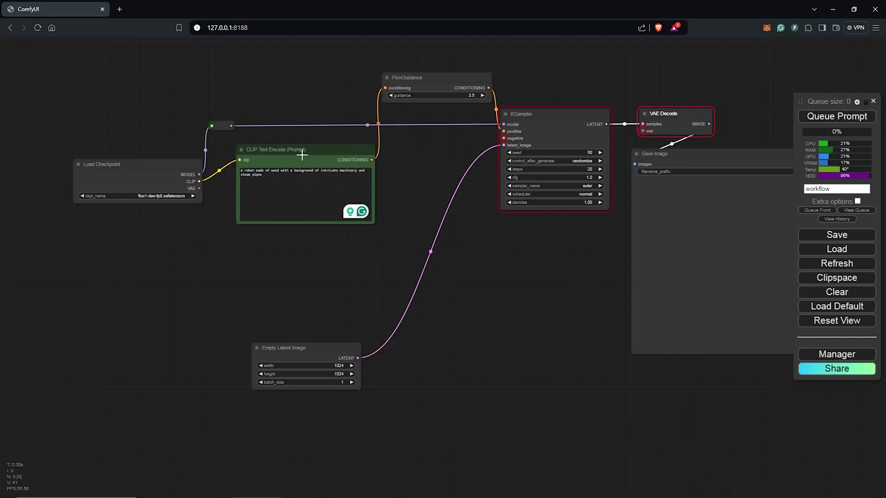
click(308, 150)
mouse_move(308, 150)
alt+mouse_down()
mouse_move(304, 255)
mouse_move(308, 239)
alt+mouse_up()
Step: Colour the copied CLIP Text Encode node red
right_click(309, 239)
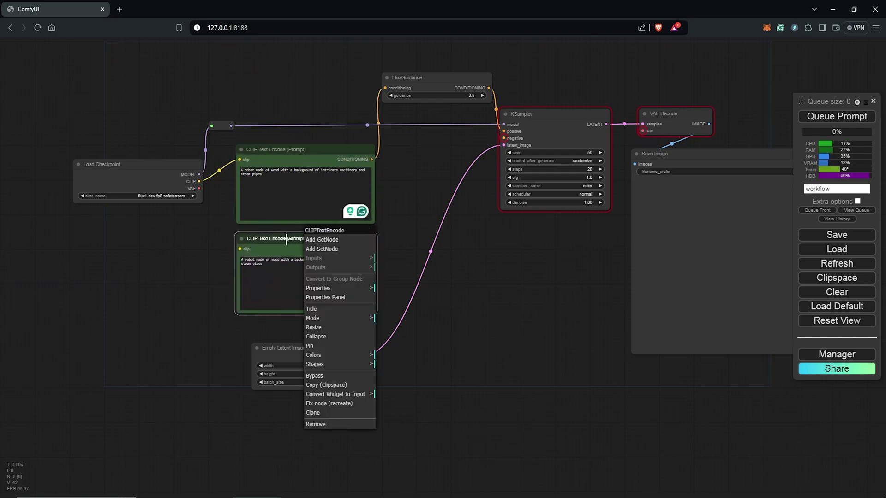
click(334, 355)
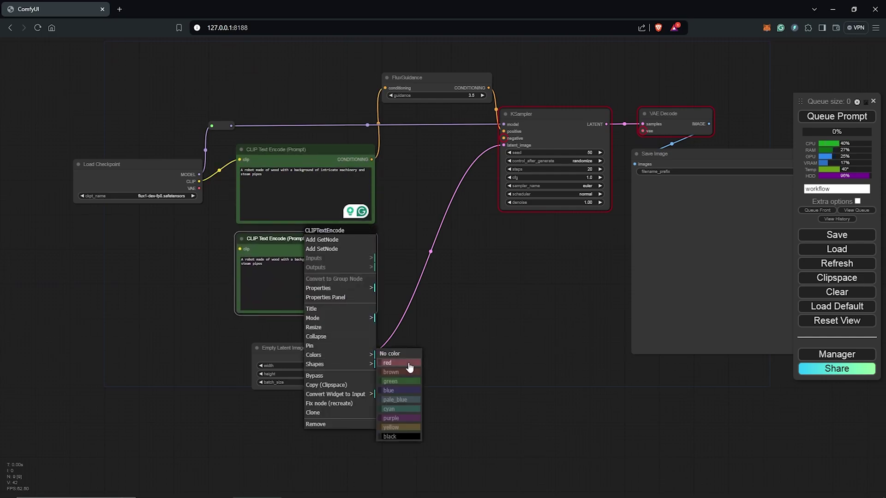
click(410, 367)
click(280, 239)
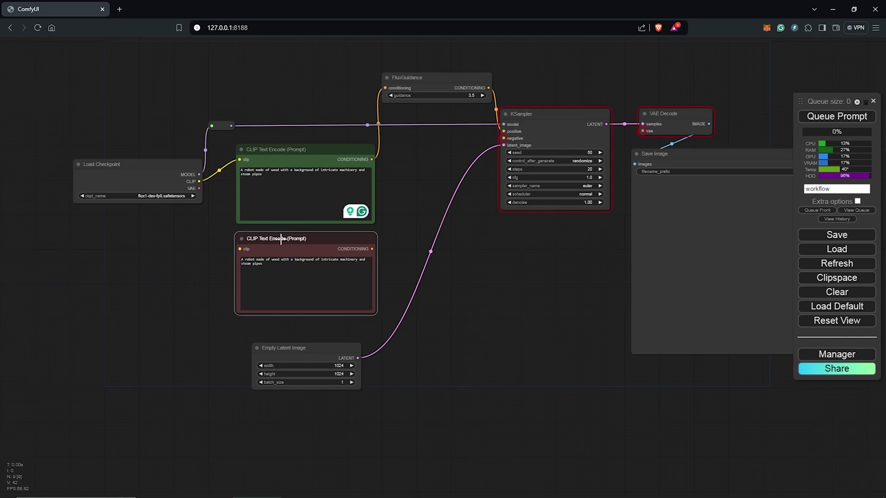
Step: Link the checkpoint's CLIP output to the red CLIP Text Encode node, clear its text and connect its CONDITIONING to KSampler's negative input
drag(199, 182, 237, 256)
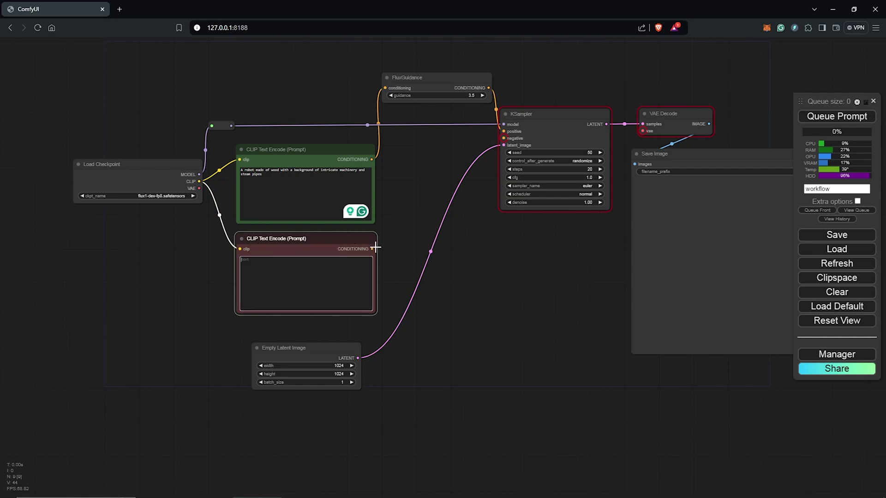
drag(371, 249, 493, 148)
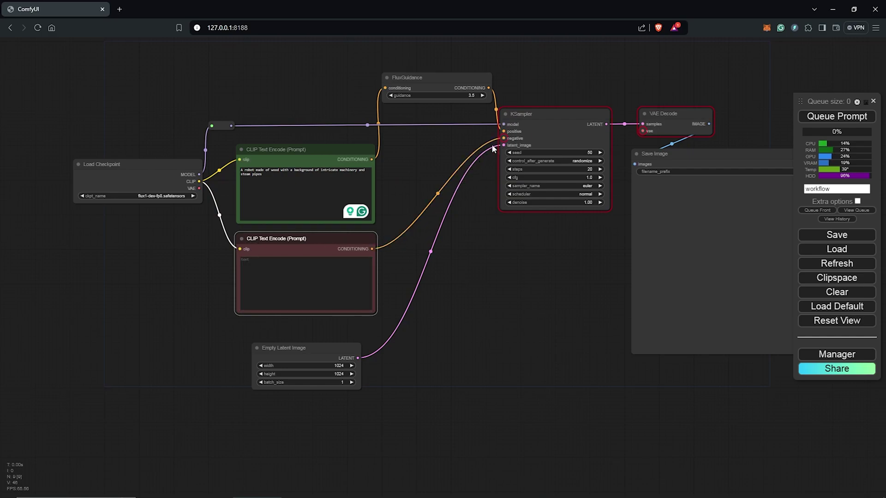
drag(340, 247, 327, 242)
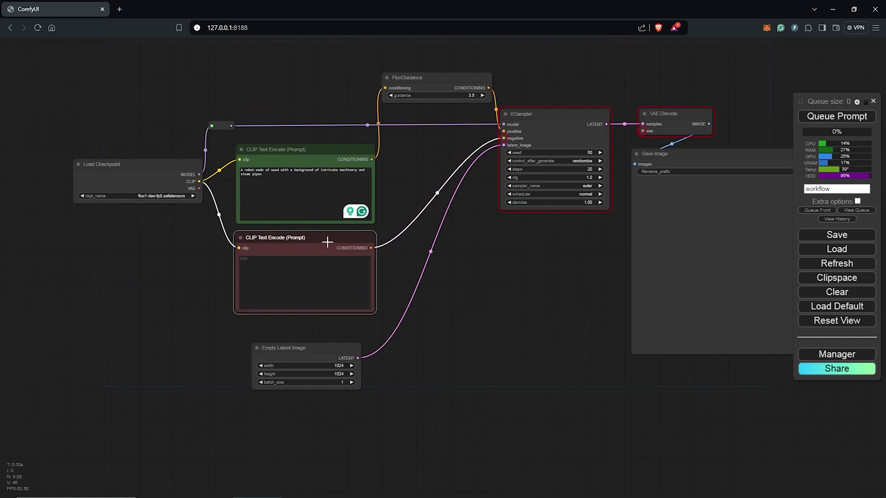
Step: Collapse the red CLIP Text Encode node and move the Empty Latent Image node up beneath it
right_click(327, 242)
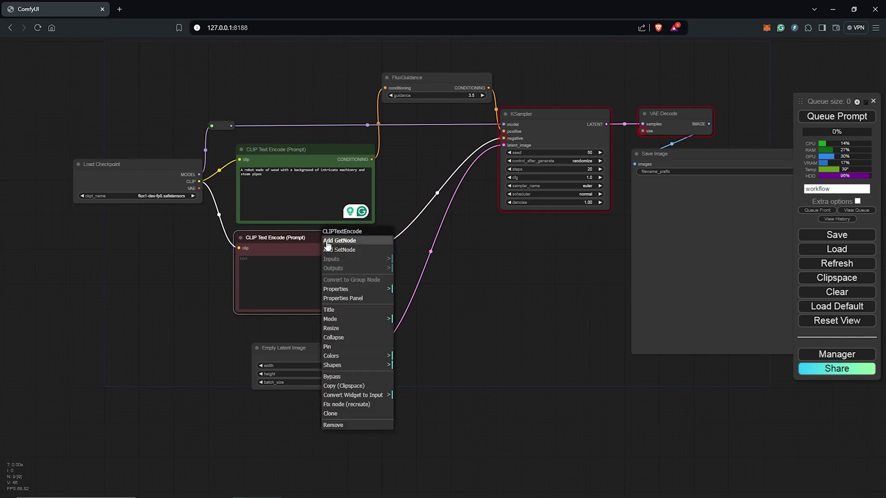
click(335, 338)
drag(309, 350, 301, 269)
Step: Link the checkpoint's VAE output to VAE Decode's vae input through two reroute nodes below the graph, and queue the prompt
drag(204, 198, 615, 169)
click(212, 397)
click(550, 402)
drag(550, 381, 532, 372)
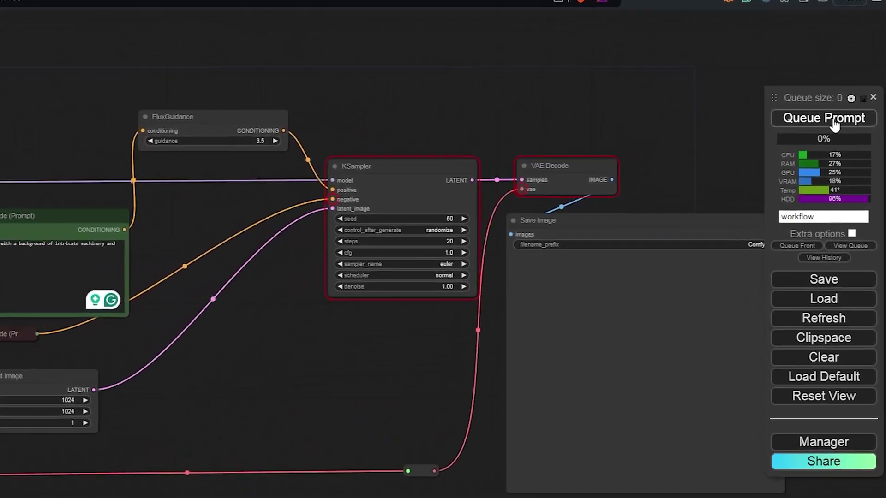
click(834, 121)
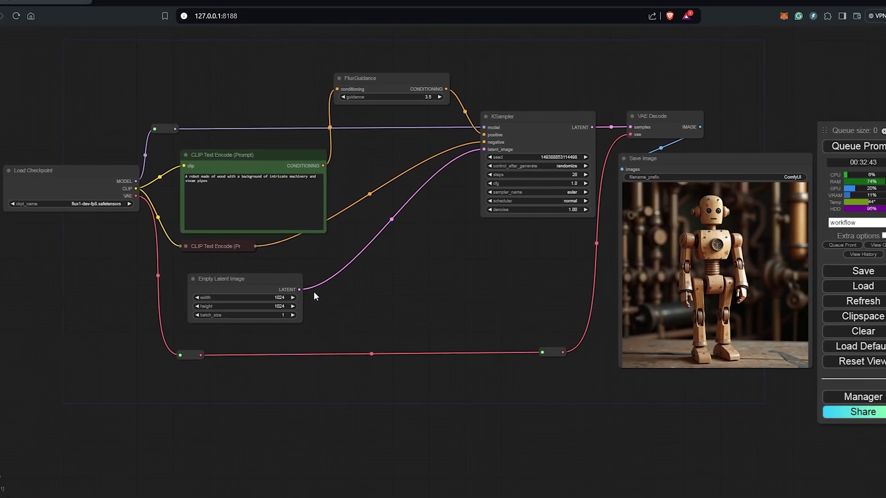
Step: Add an EmptySD3LatentImage node from the latent sd3 category beside the Empty Latent Image node
scroll(311, 293, up, 3)
right_click(351, 281)
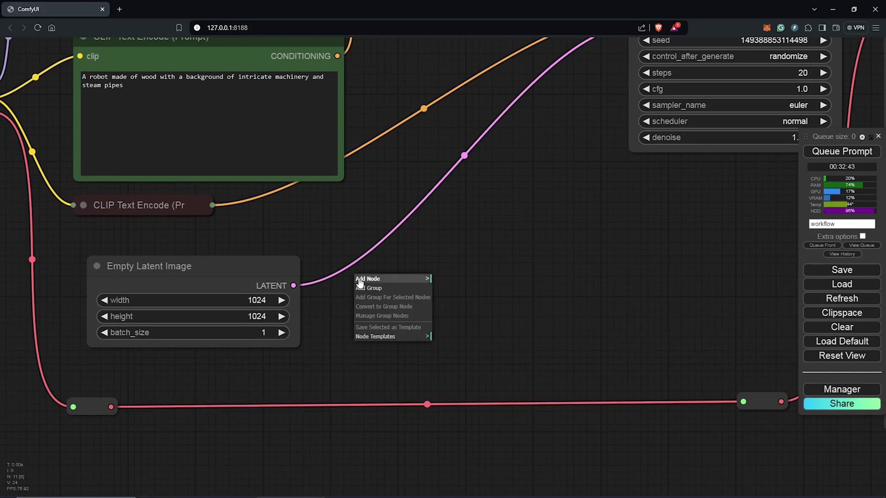
click(360, 281)
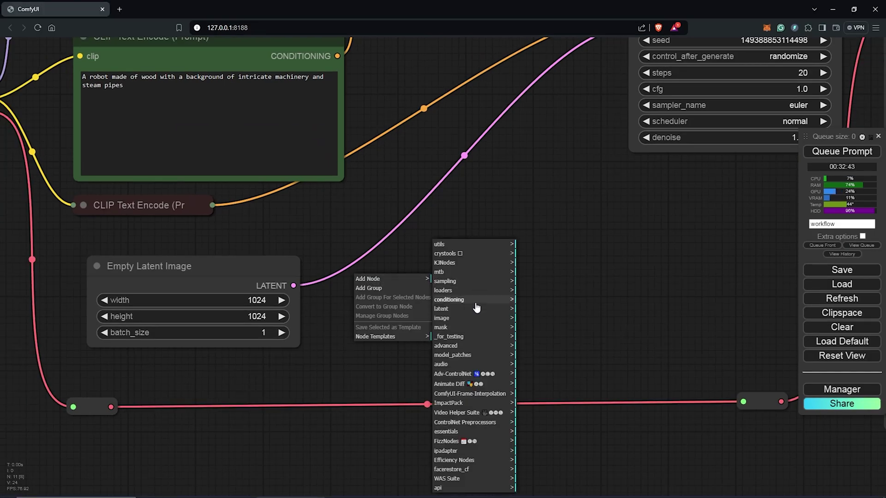
click(480, 309)
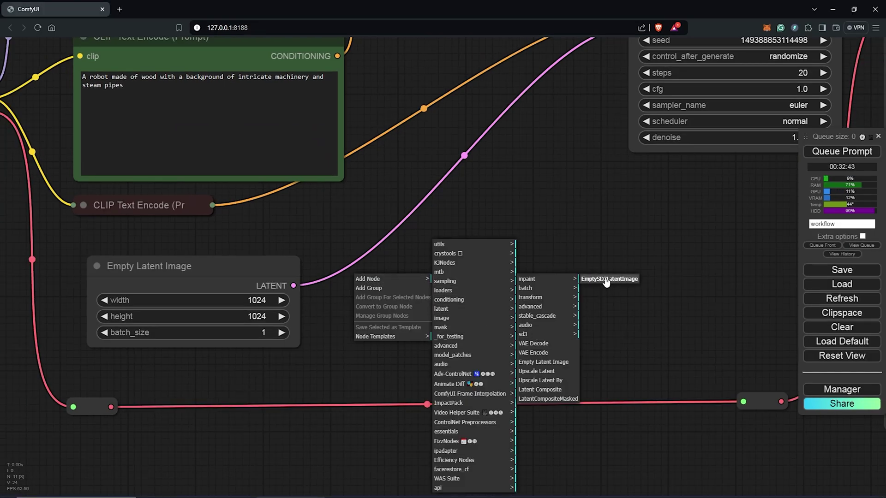
click(605, 280)
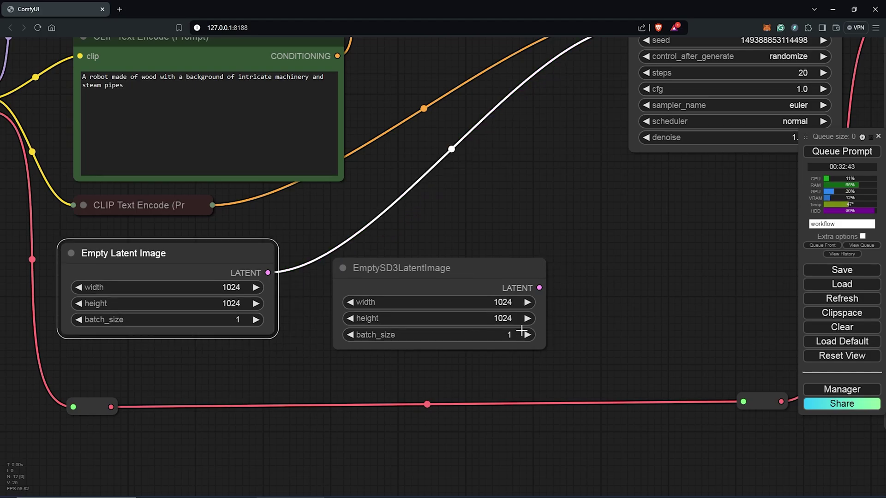
Step: Connect EmptySD3LatentImage's LATENT output to KSampler's latent_image input and place the node close beside Empty Latent Image
drag(539, 207, 455, 309)
scroll(477, 271, down, 2)
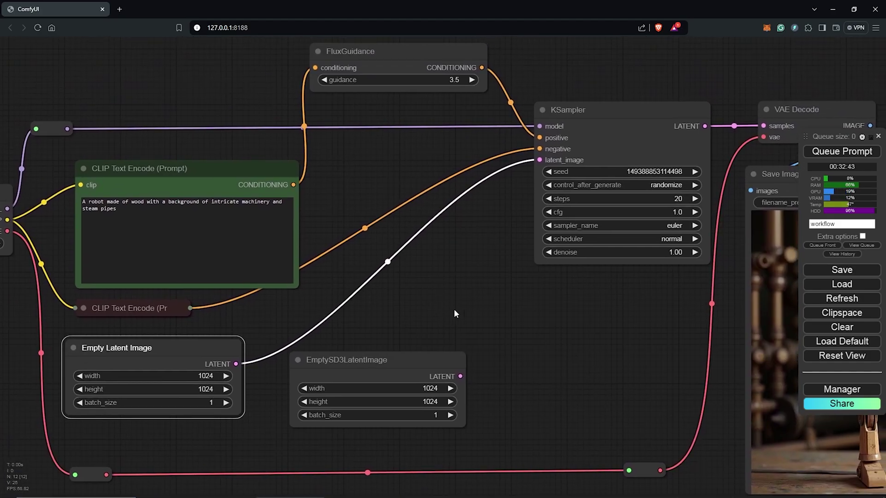
drag(459, 374, 540, 160)
drag(401, 358, 437, 306)
Step: Bypass the Empty Latent Image node
right_click(241, 331)
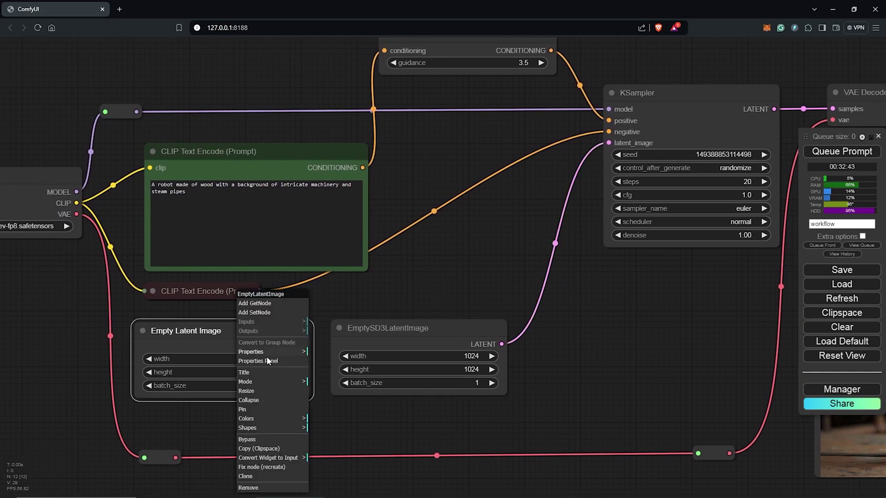
click(253, 441)
click(374, 426)
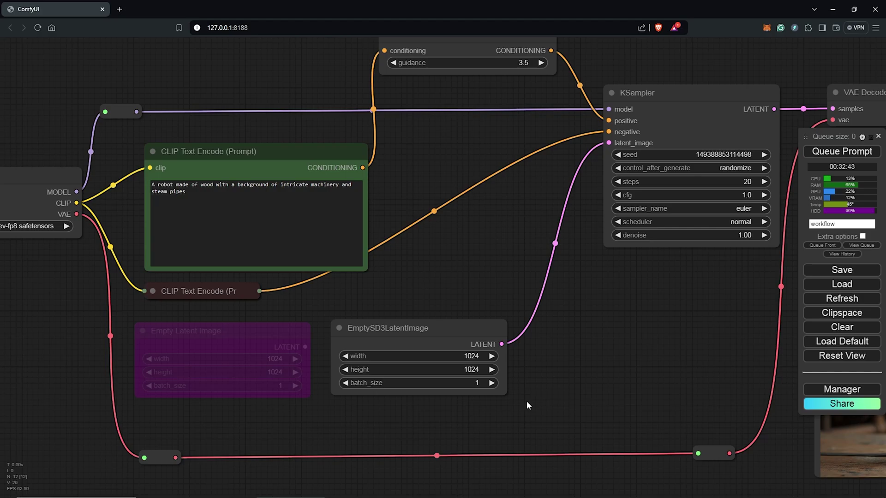
Step: Set KSampler's control_after_generate option to fixed
scroll(539, 392, down, 2)
drag(539, 392, 395, 365)
scroll(571, 180, up, 1)
scroll(572, 180, up, 3)
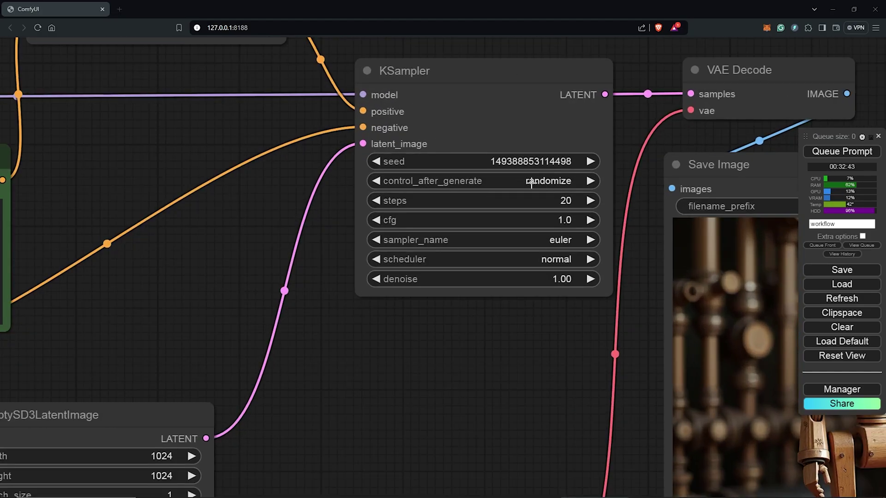
click(554, 181)
click(550, 174)
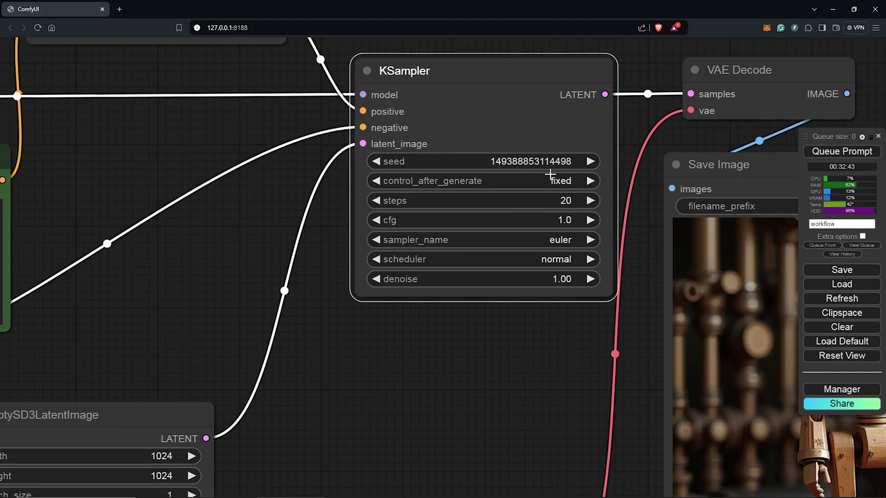
scroll(629, 273, down, 5)
scroll(583, 295, up, 1)
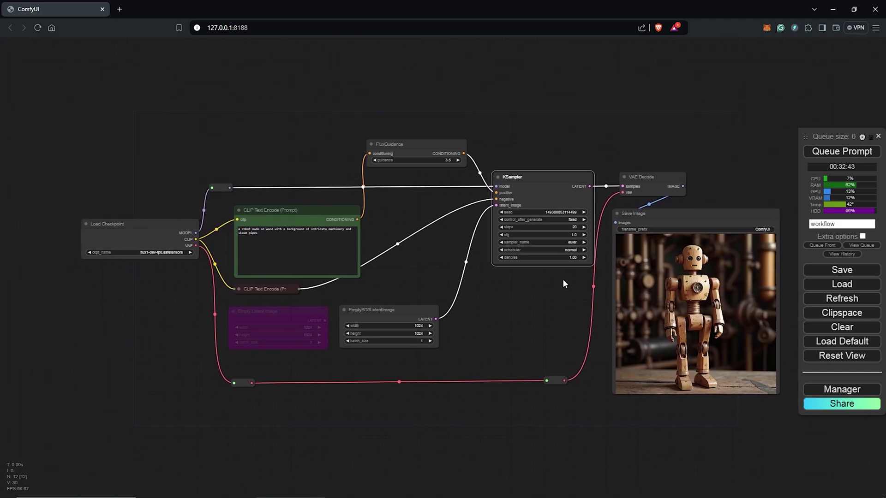
scroll(562, 278, up, 1)
drag(562, 278, 549, 262)
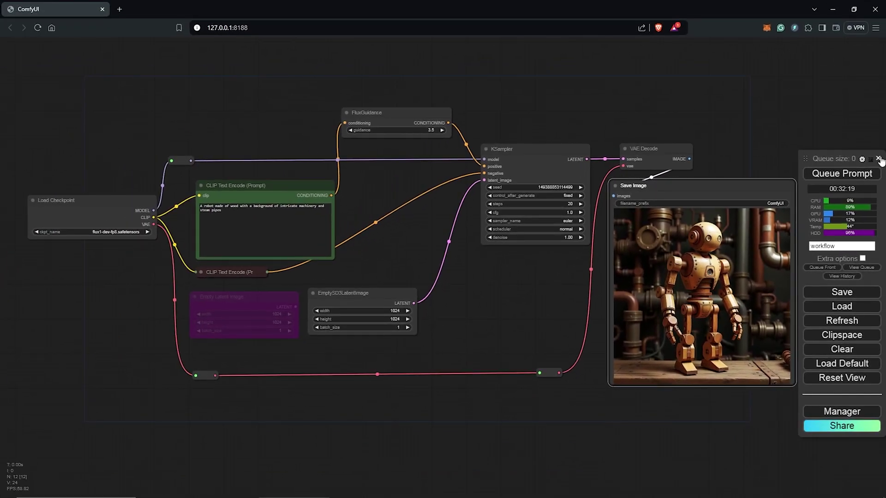
Step: Hide the floating queue menu and enlarge the Save Image node
click(879, 158)
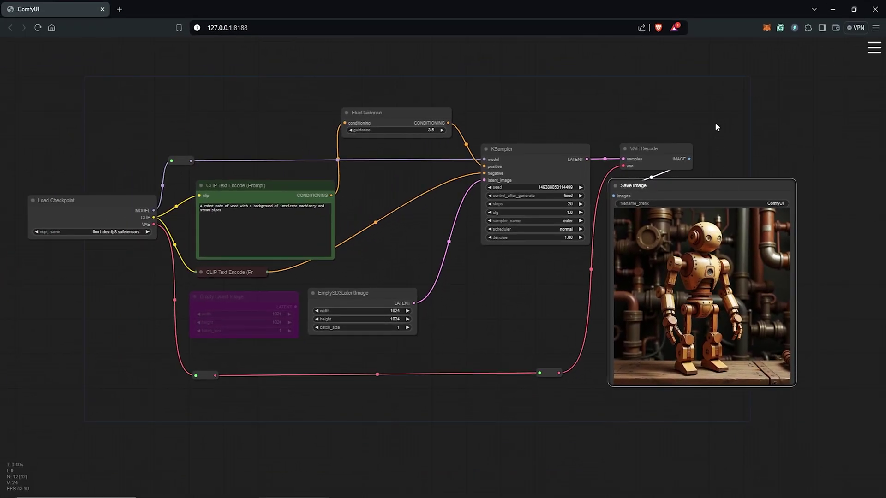
scroll(715, 121, down, 2)
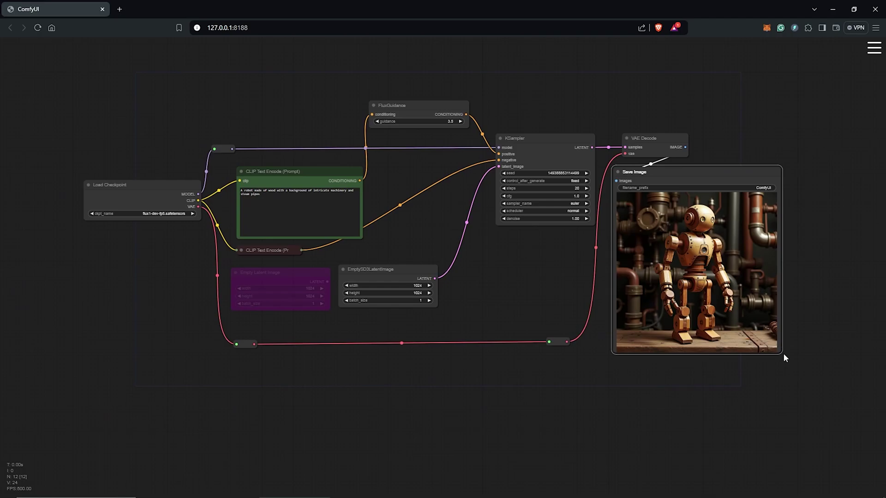
drag(784, 354, 814, 386)
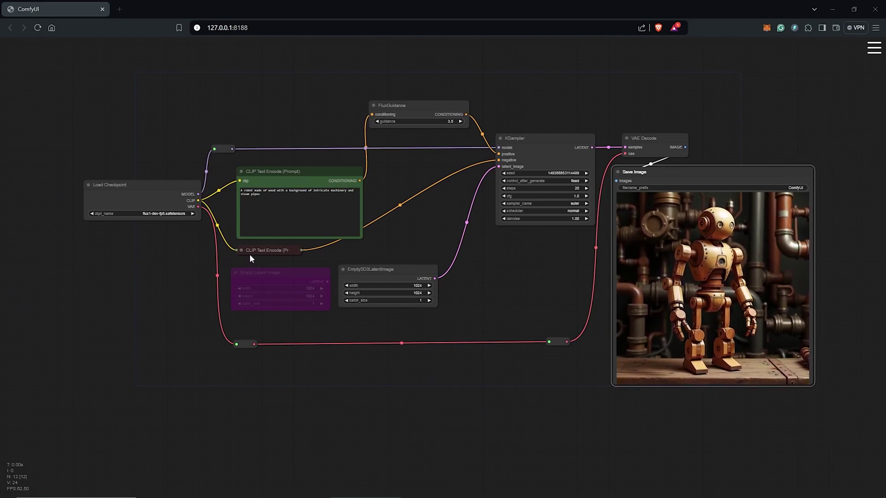
Step: Delete the bypassed Empty Latent Image node and move EmptySD3LatentImage into its place
scroll(301, 257, up, 9)
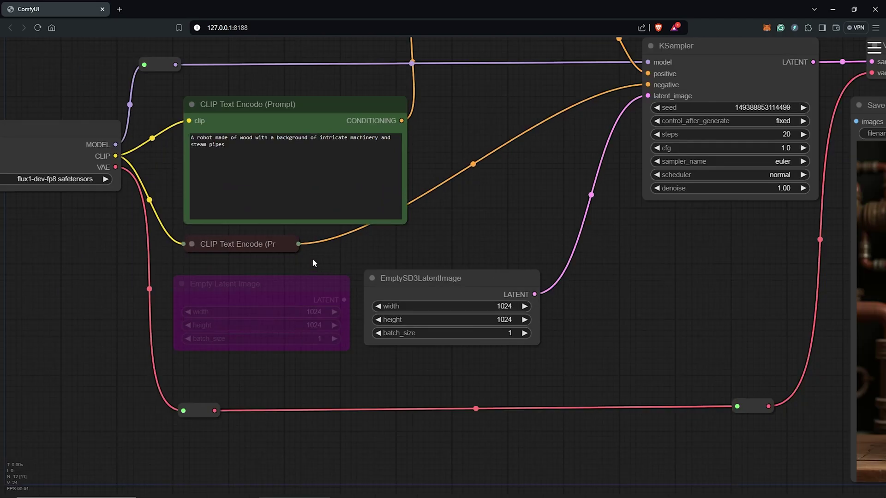
drag(315, 294, 314, 292)
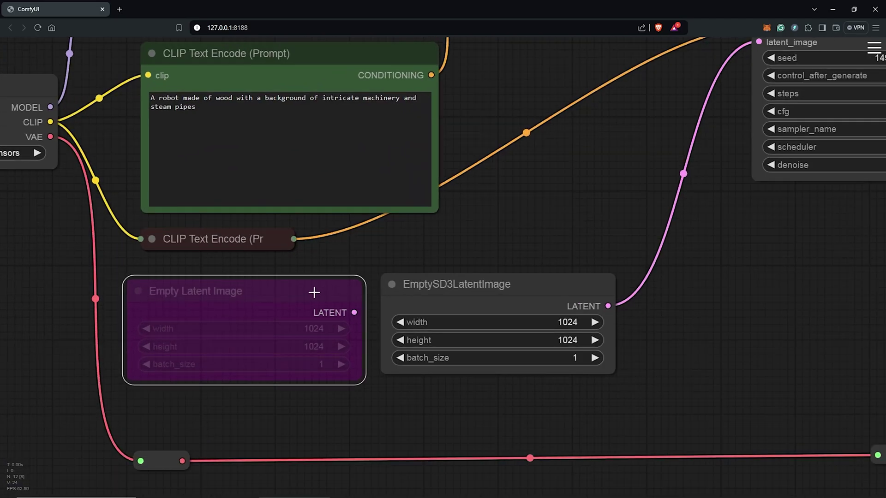
key(Delete)
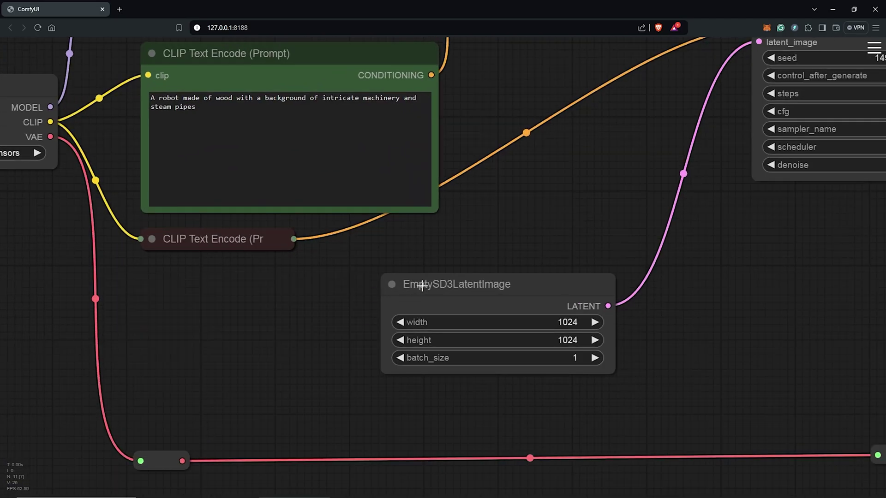
drag(421, 286, 218, 296)
drag(380, 252, 397, 218)
Step: Set the EmptySD3LatentImage node's width to 1344, height to 768 and batch_size to 4
scroll(385, 322, up, 2)
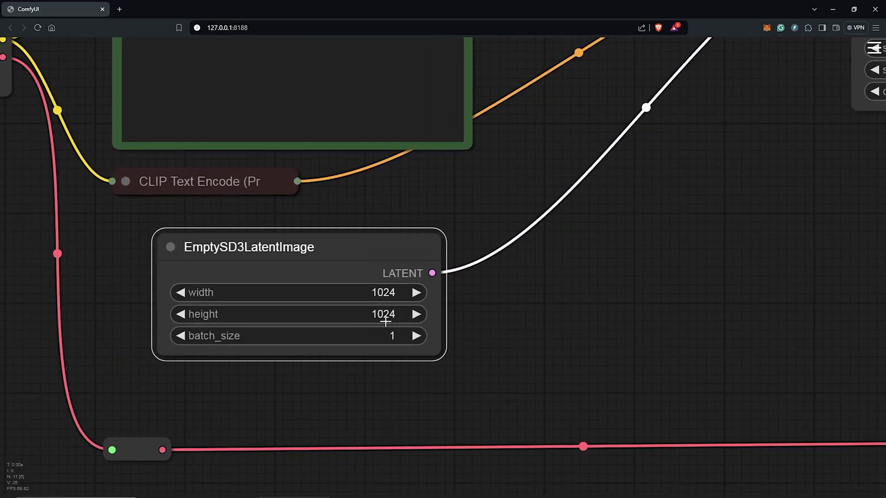
click(387, 290)
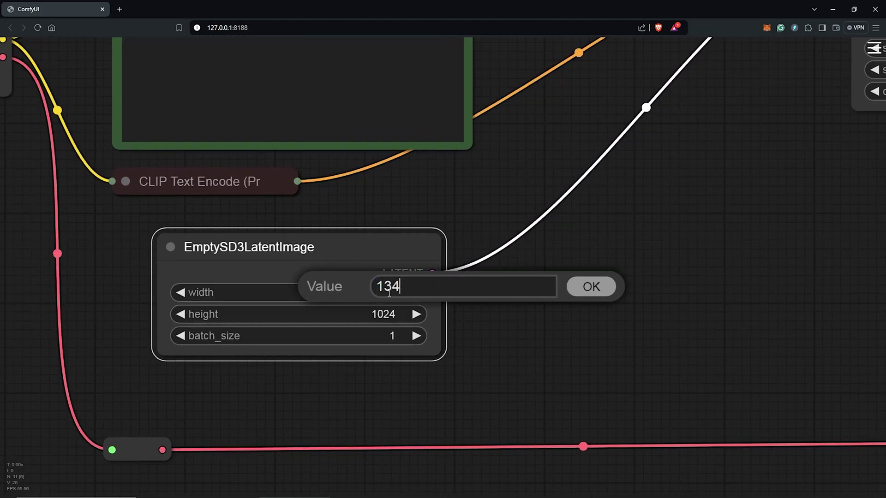
text(1344)
click(589, 293)
click(386, 315)
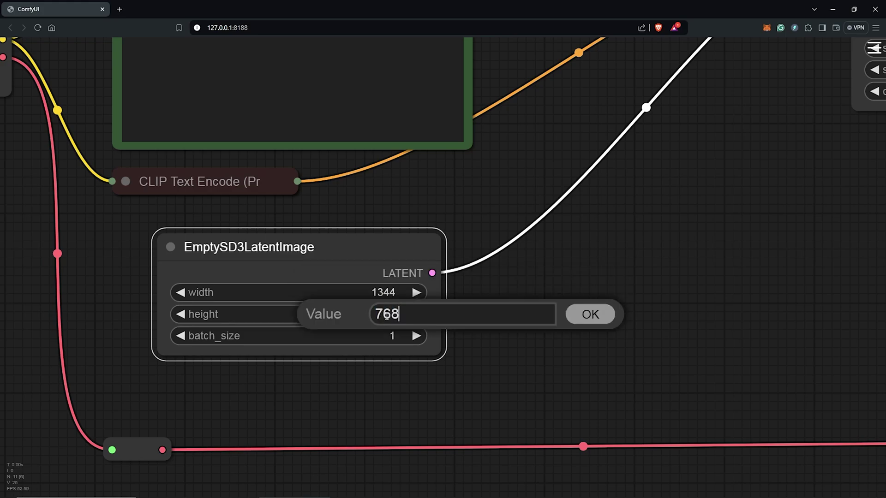
key(Return)
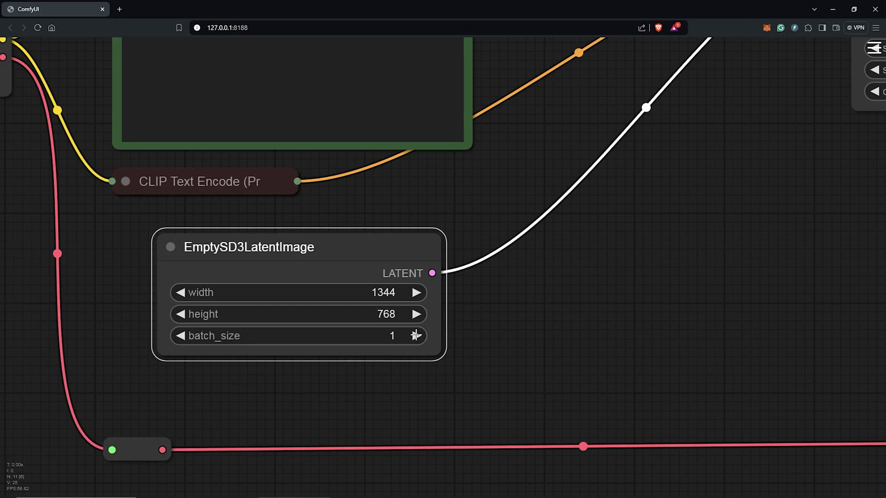
drag(490, 303, 527, 436)
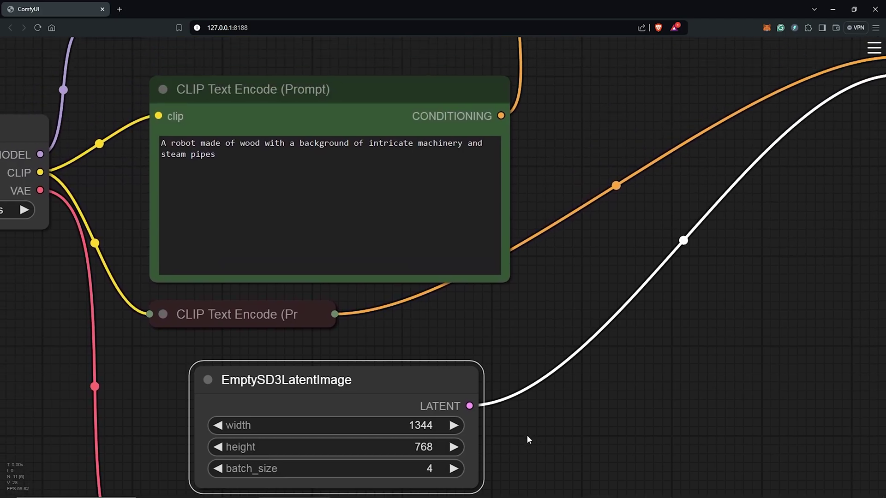
Step: Replace the positive prompt with "A human hand reaches out, turning into both roots and flames as it touches the flaming text "Flux Dev""
scroll(514, 348, down, 1)
drag(537, 319, 566, 411)
drag(273, 265, 233, 258)
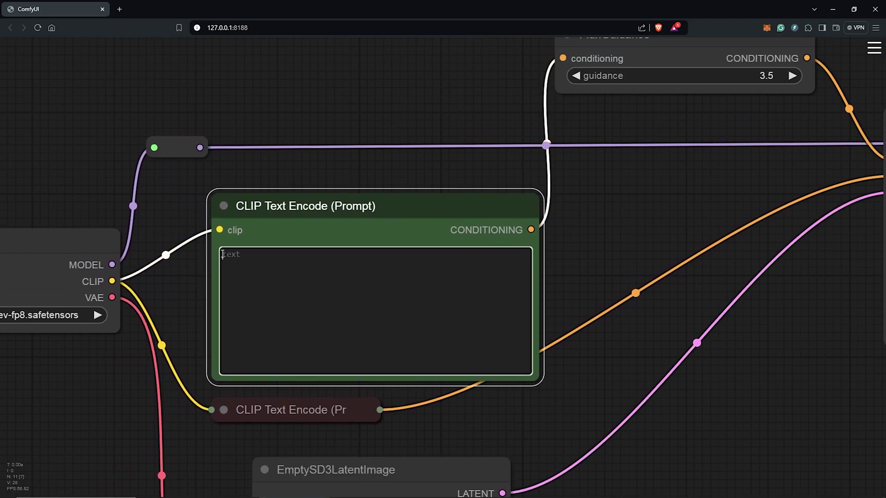
click(222, 255)
text(u human hand reaching out)
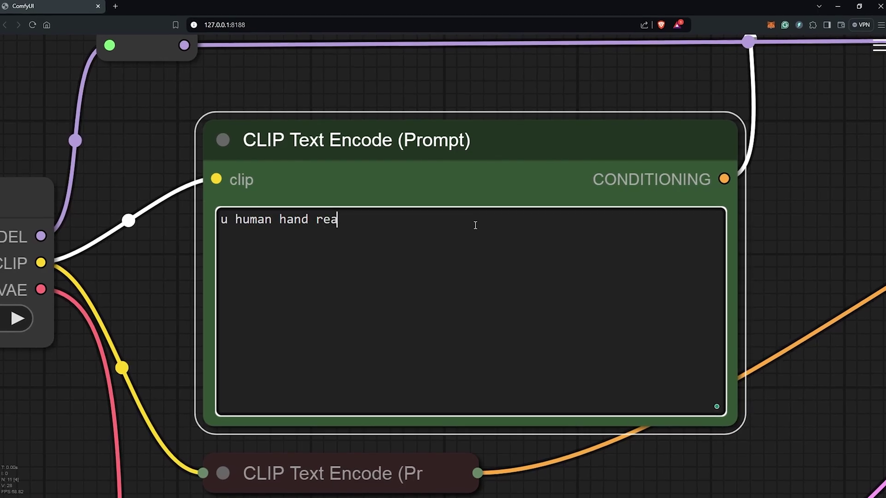
text(, turning into both roots and flames as it tou)
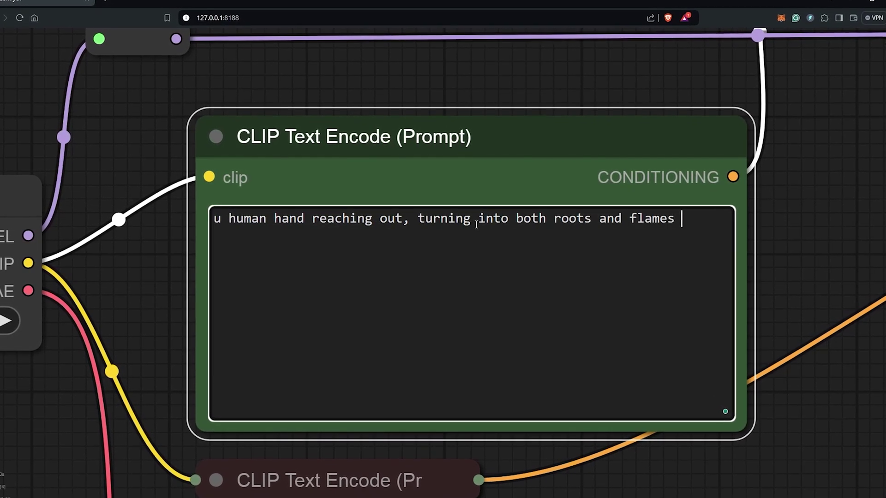
text(ches the flaming text "Fu)
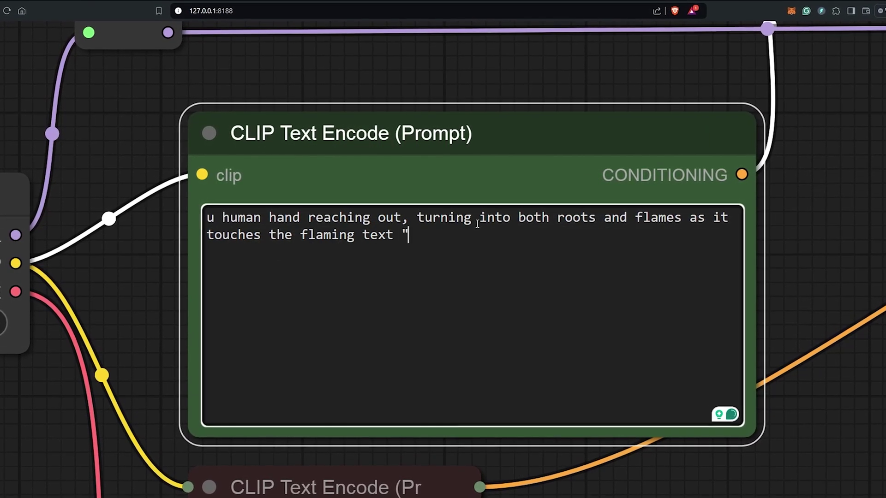
text(lux Dev")
double_click(208, 218)
text(A)
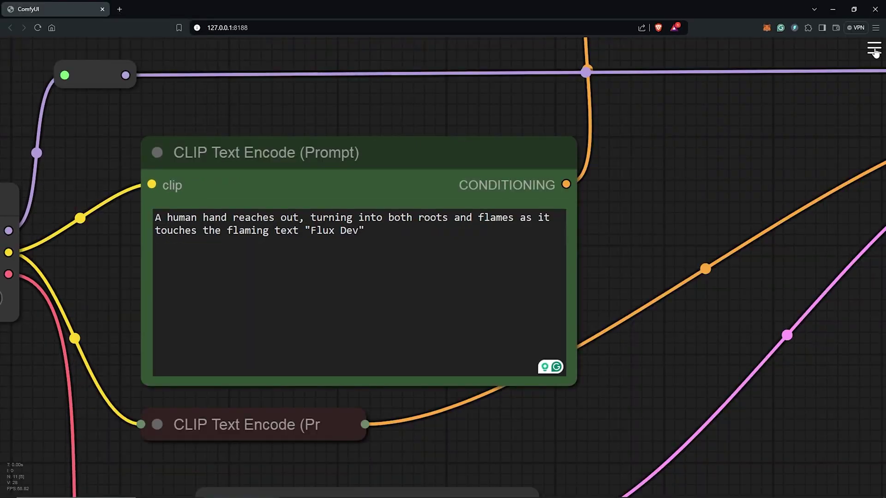
Step: Show the hidden floating queue menu and reposition it over the canvas between the prompt and sampler nodes
click(874, 50)
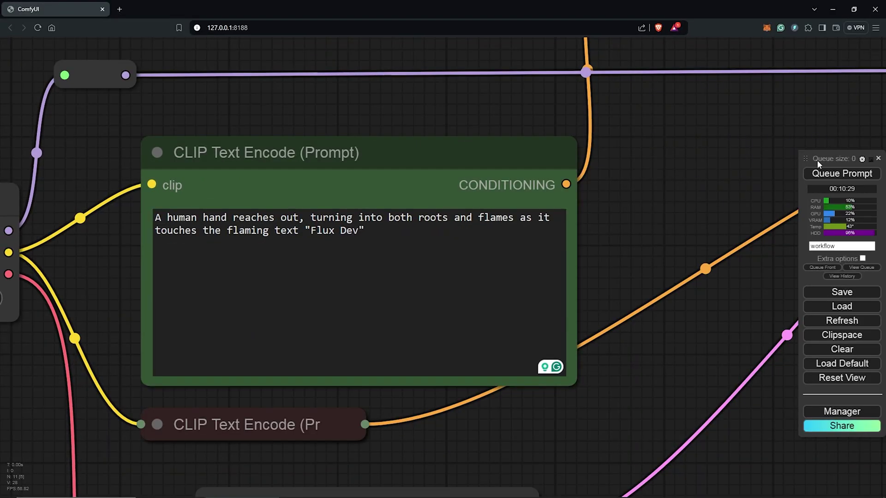
drag(818, 160, 744, 129)
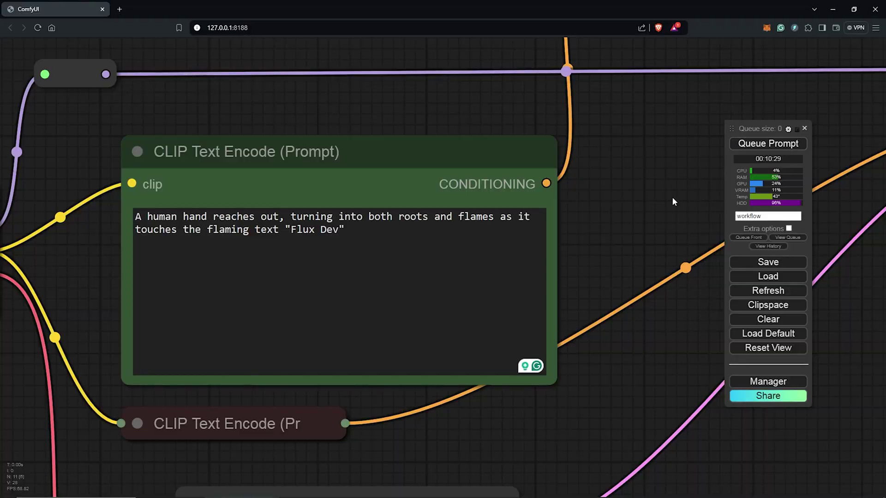
drag(672, 197, 78, 223)
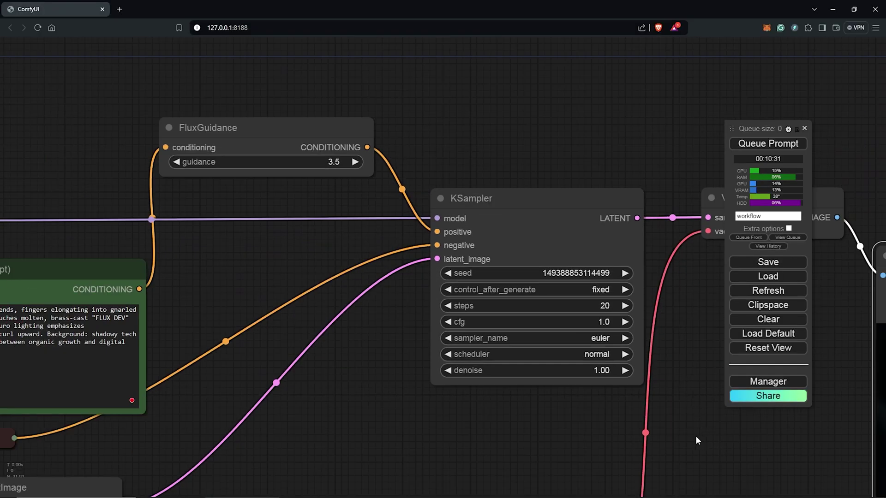
Step: Inspect the generated batch in the Save Image node and show its second image
drag(696, 436, 415, 286)
scroll(503, 358, down, 2)
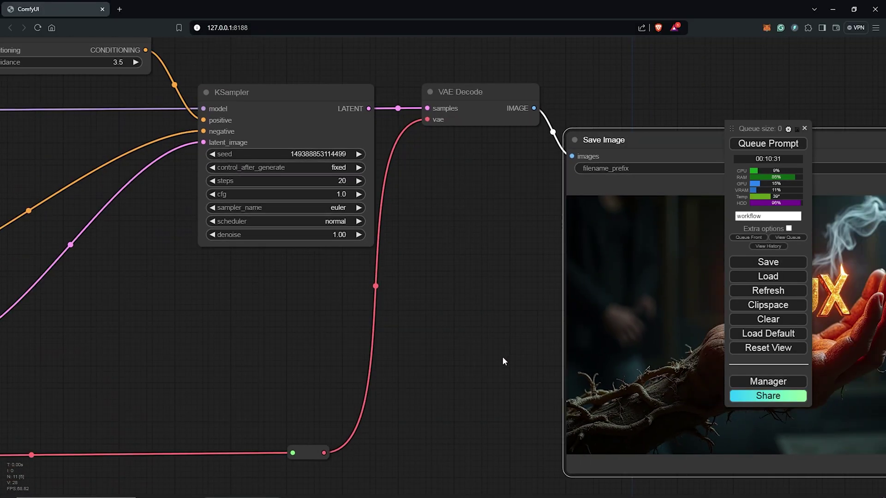
drag(505, 362, 236, 316)
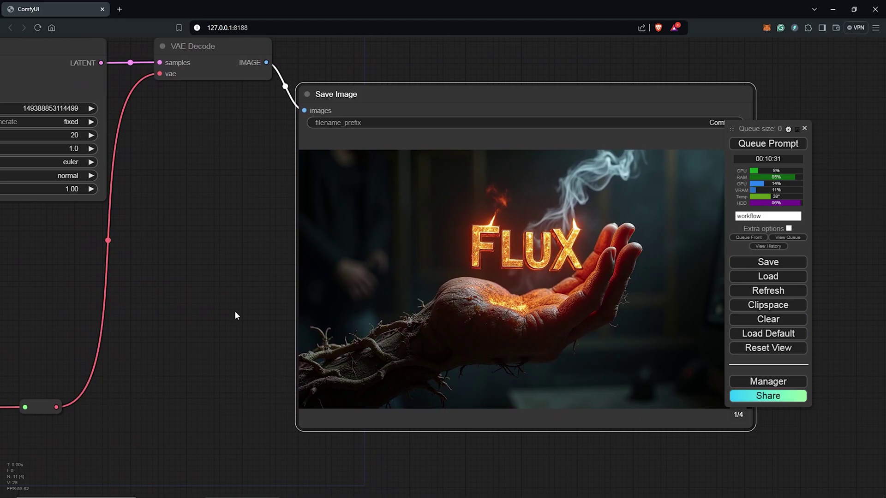
scroll(769, 267, up, 1)
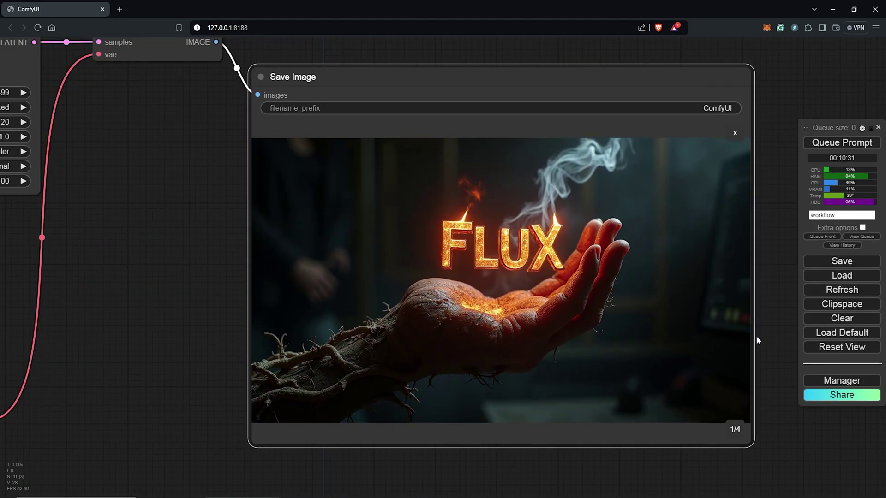
click(735, 430)
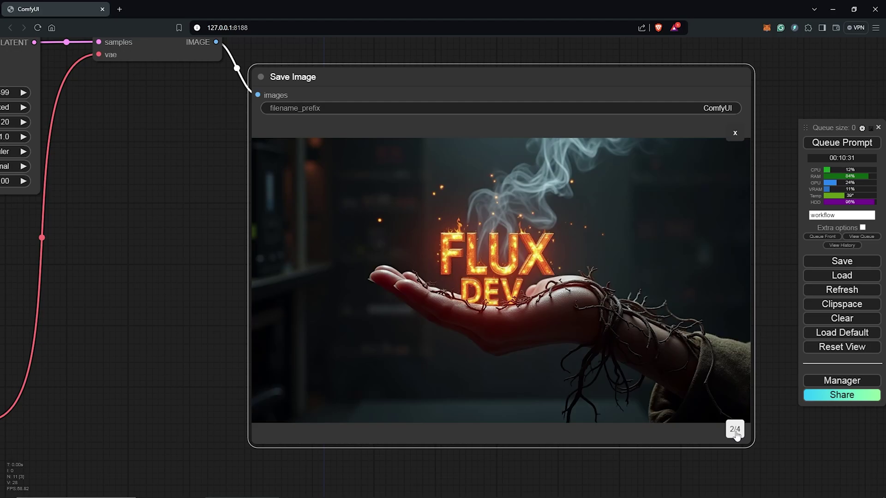
Step: Go back to the positive CLIP Text Encode node and select its whole prompt text for review
scroll(548, 342, down, 7)
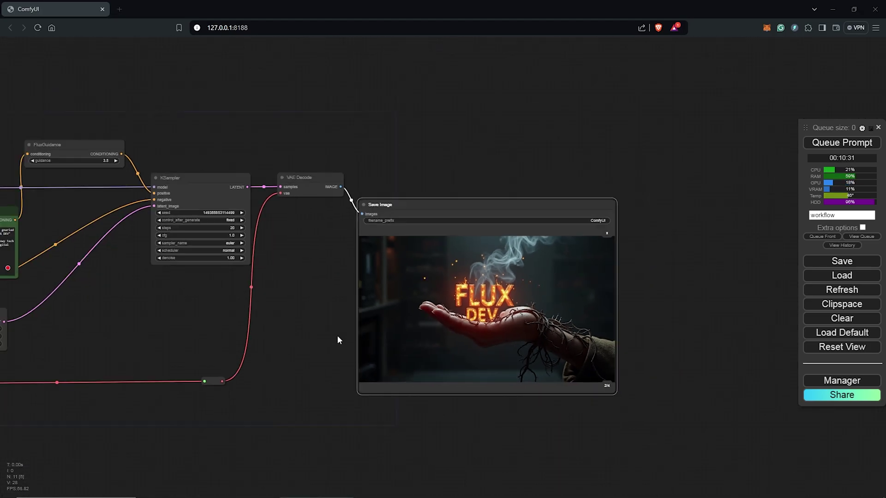
drag(337, 341, 526, 331)
scroll(478, 343, down, 2)
drag(202, 230, 180, 214)
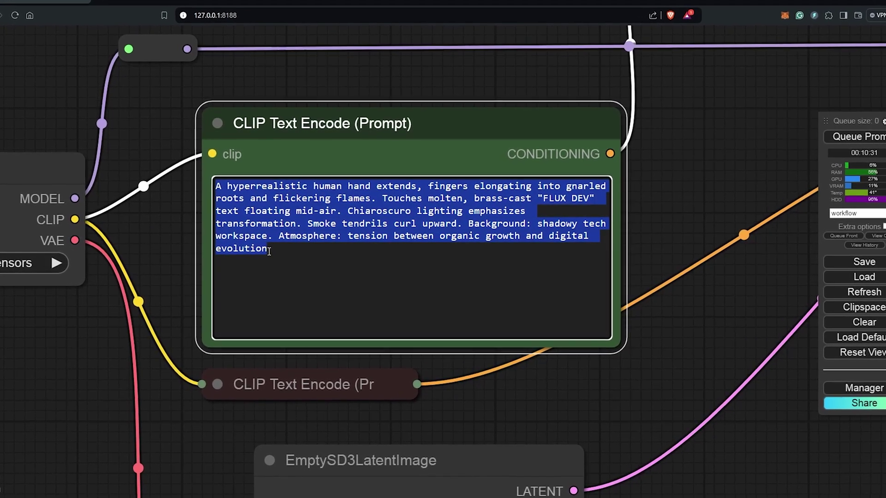
Step: Check the latest prompt's execution time in the cmd.exe console, highlighting the time on its last line
scroll(630, 320, down, 10)
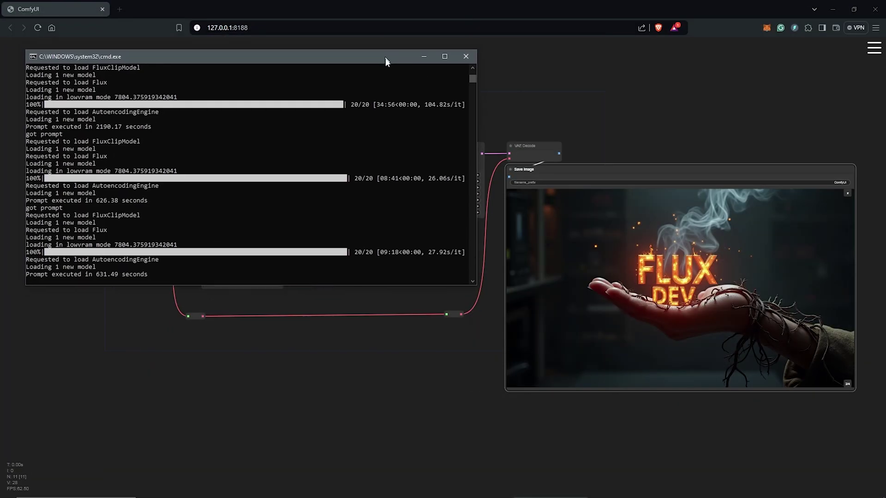
drag(386, 58, 406, 141)
drag(116, 360, 191, 364)
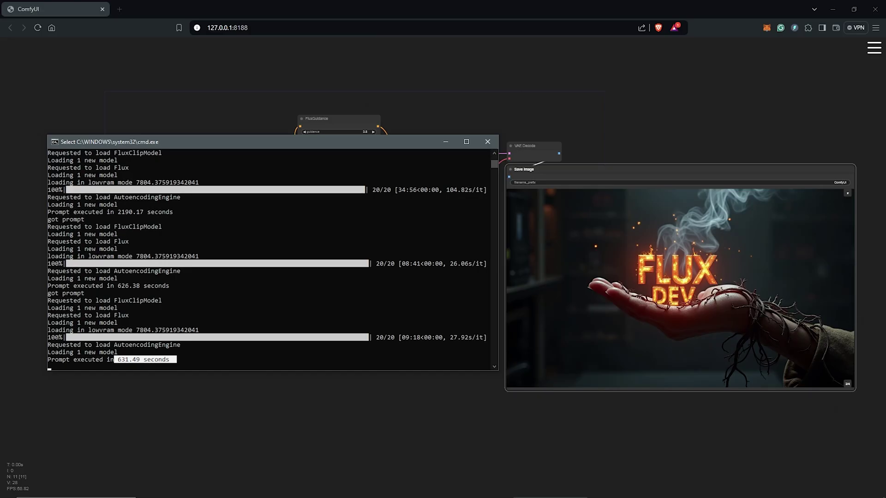
key(alt+Tab)
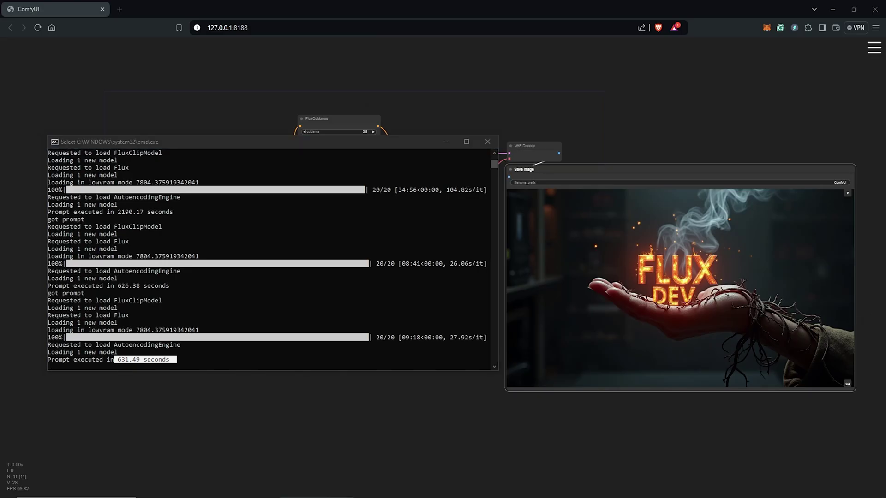